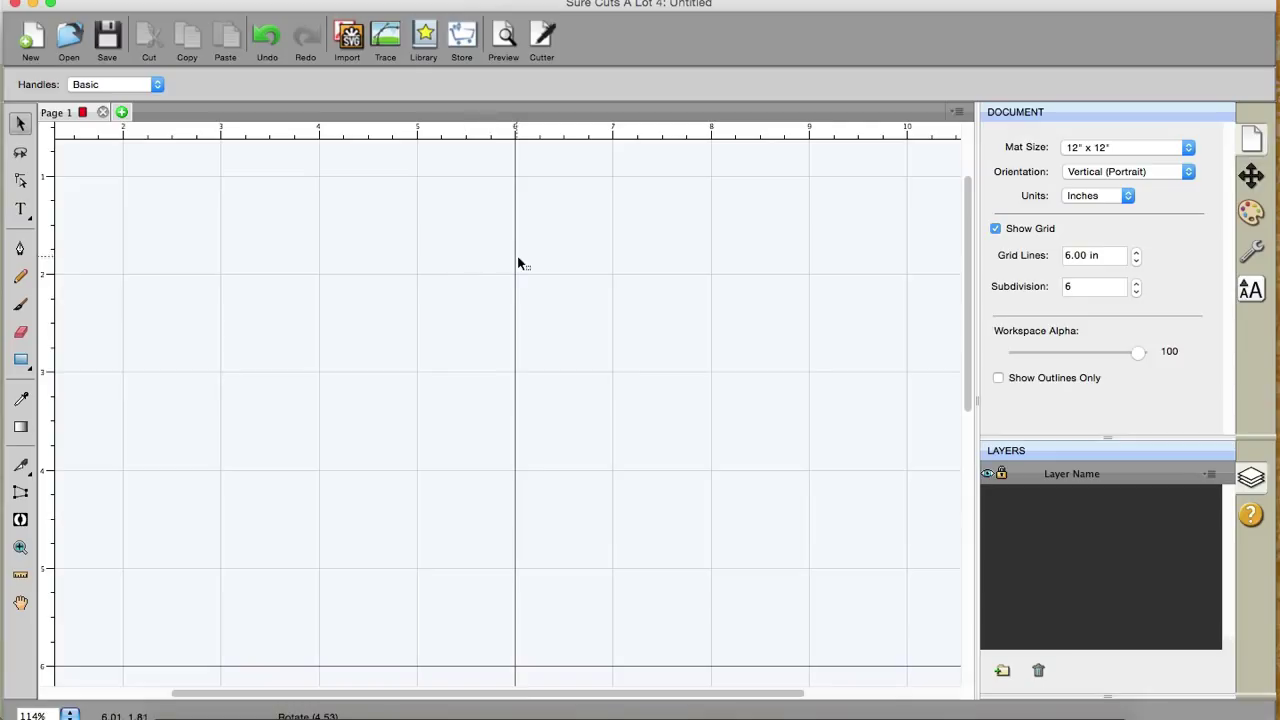
Step: Add the red Heart 3 from Basic Shapes and enlarge it to 4.219 by 3.595 in
{"action": "left_click", "coordinate": [424, 38]}
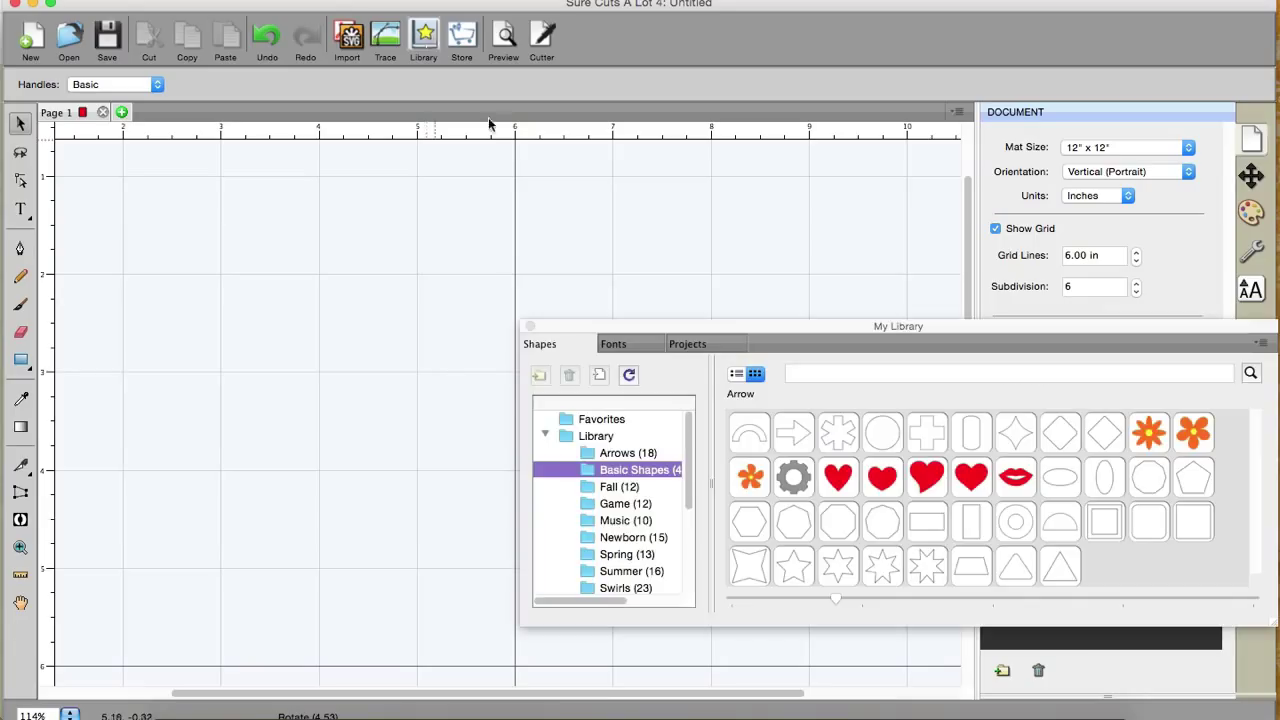
{"action": "double_click", "coordinate": [885, 479]}
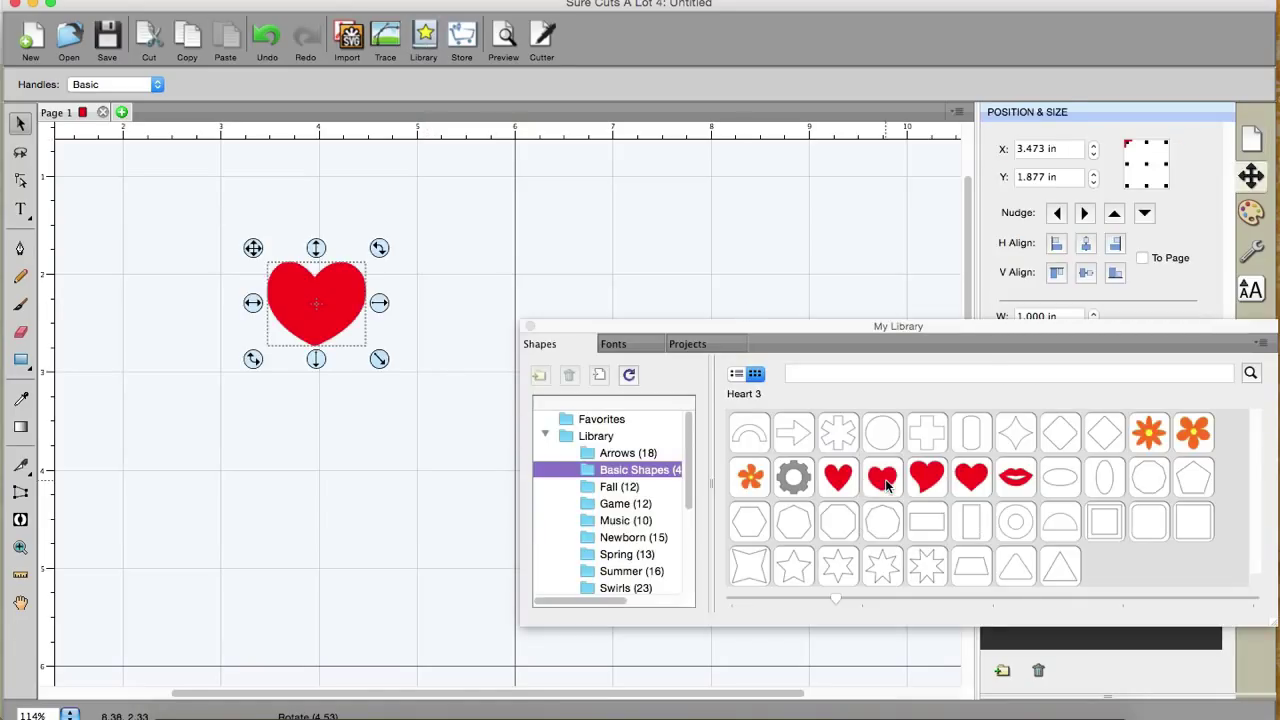
{"action": "left_click", "coordinate": [529, 326]}
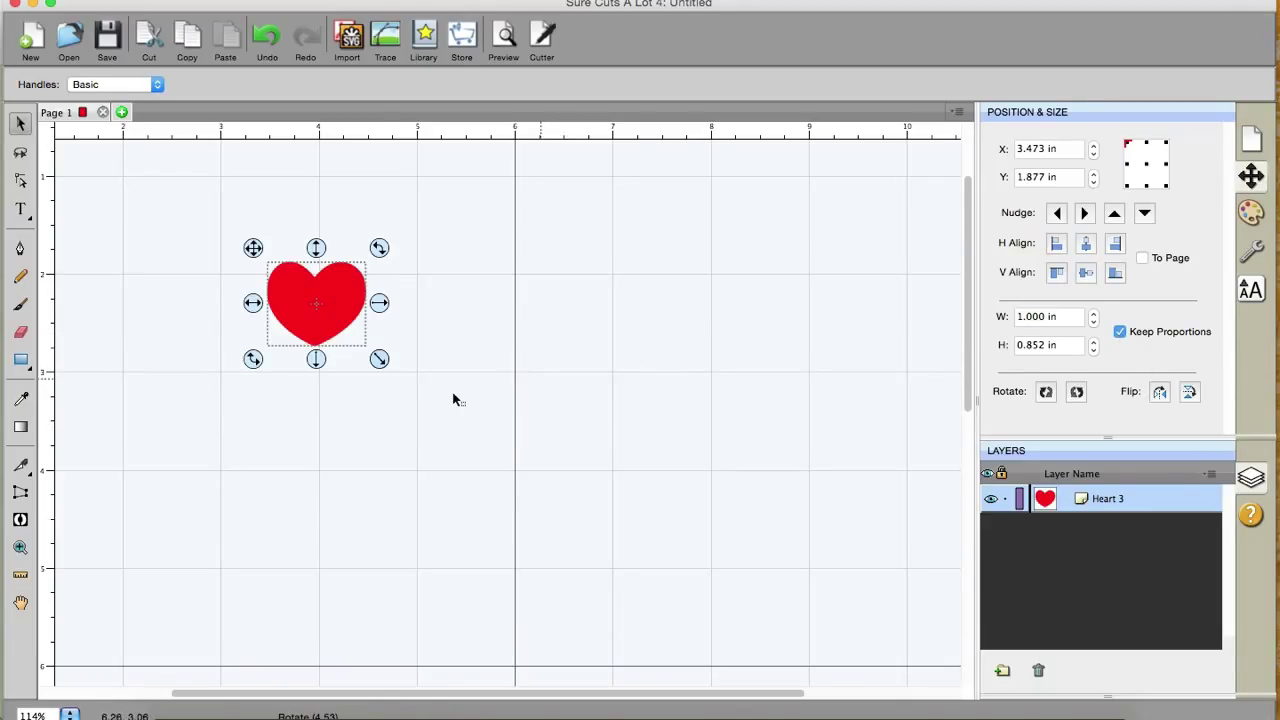
{"action": "left_click_drag", "start_coordinate": [384, 364], "coordinate": [697, 554]}
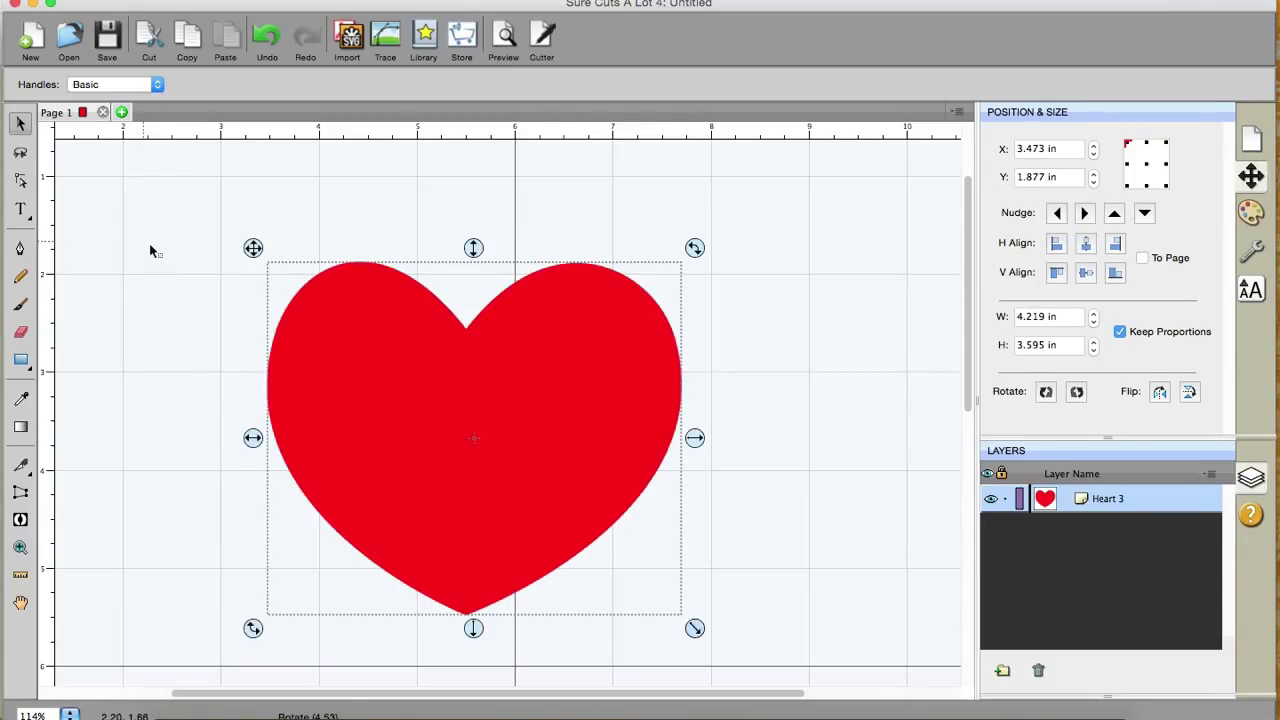
Step: Type 'love' above the heart in the italic BodoniSvtyTwoOSITCTT-BookIt font
{"action": "left_click", "coordinate": [21, 210]}
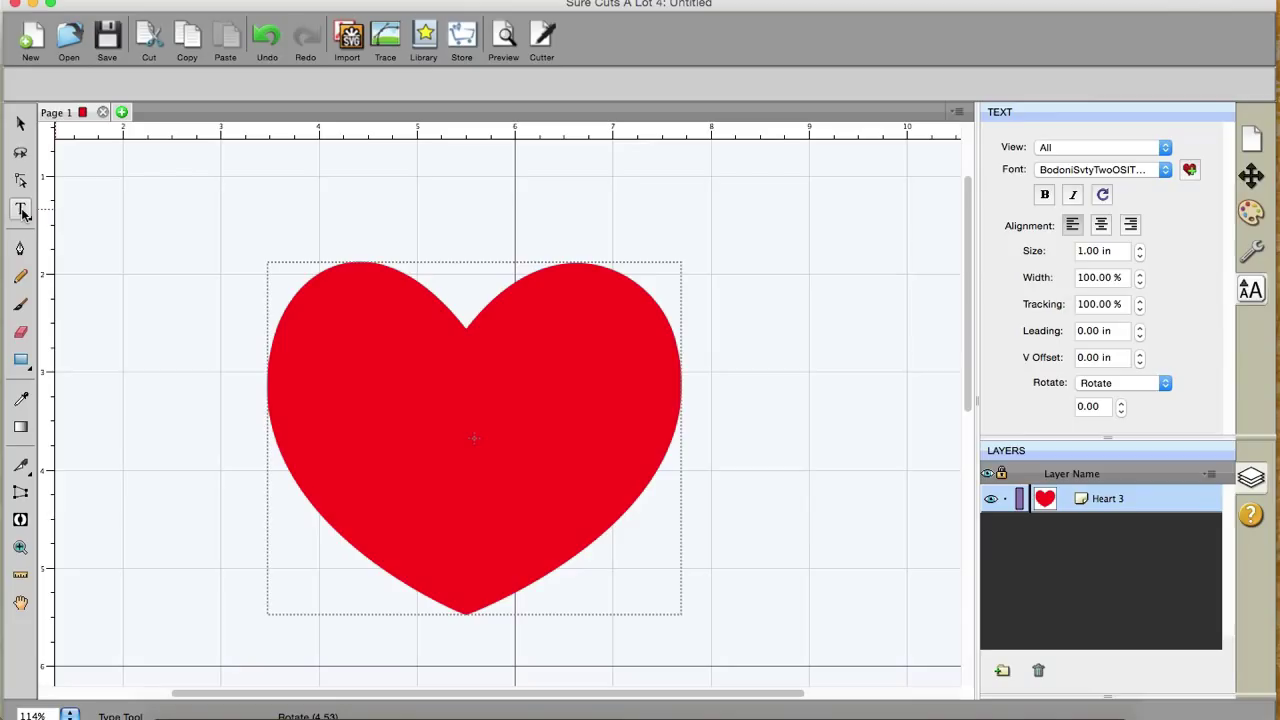
{"action": "left_click", "coordinate": [1165, 171]}
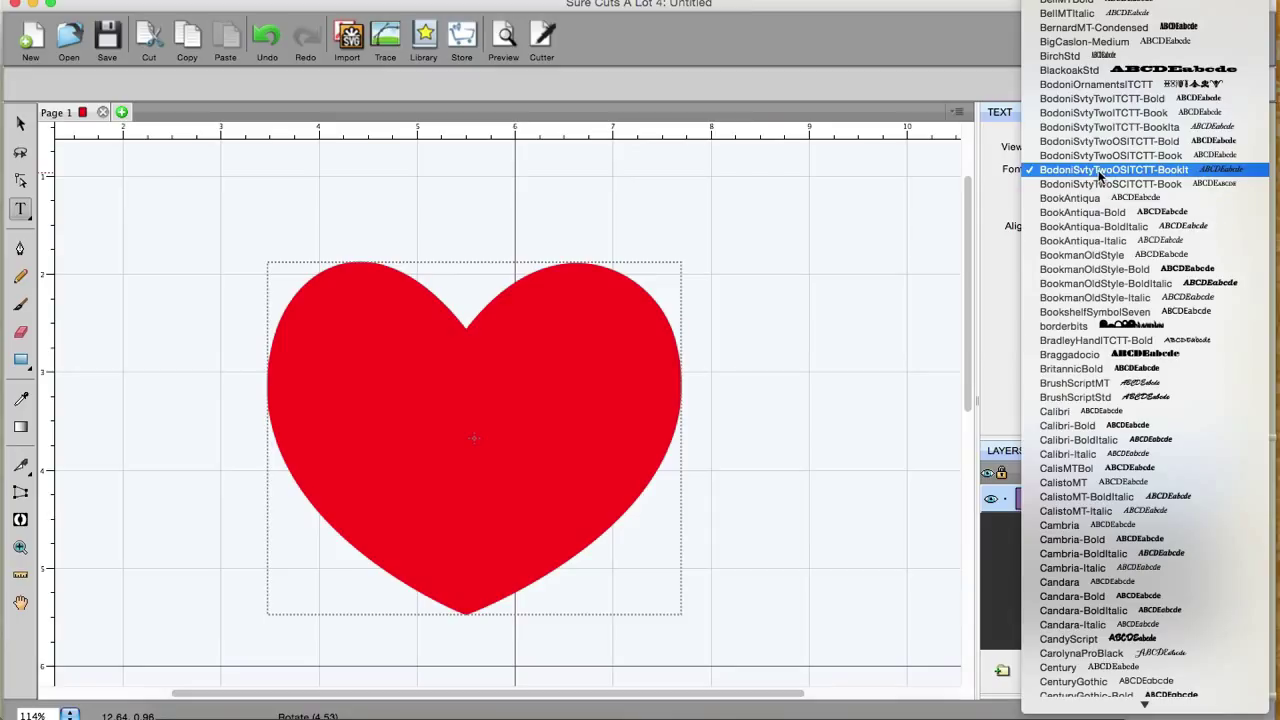
{"action": "left_click", "coordinate": [1100, 172]}
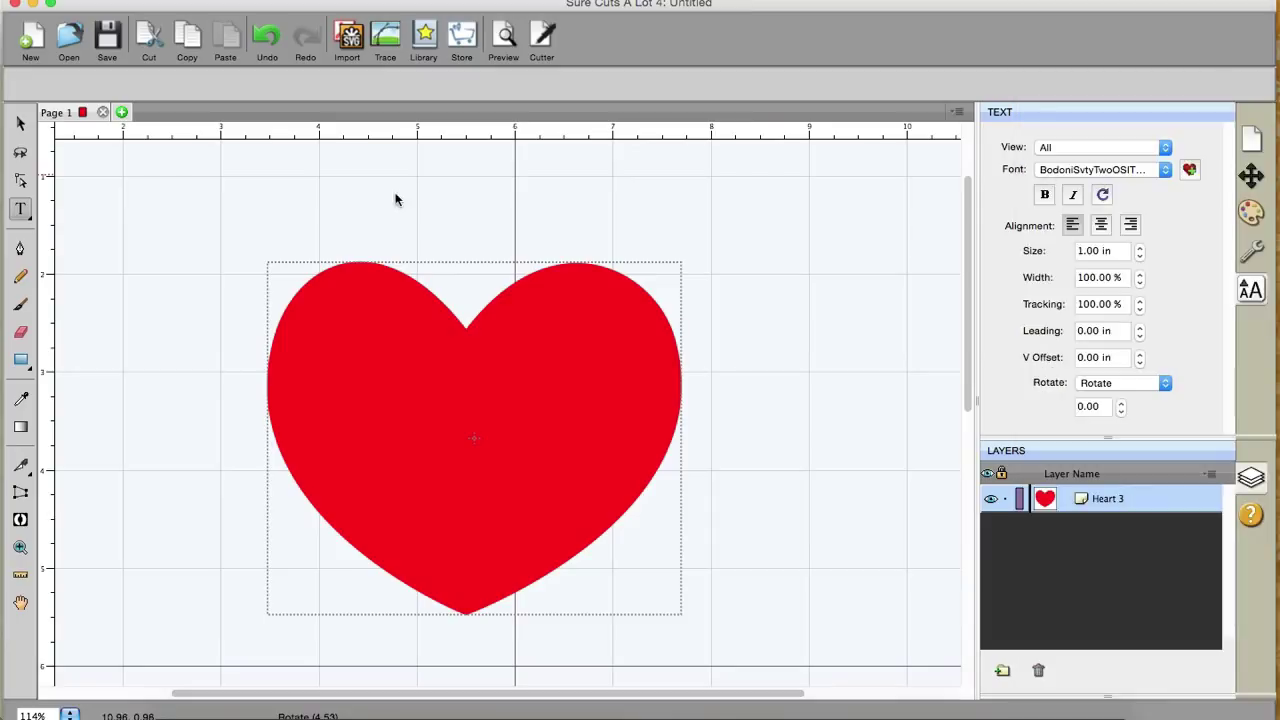
{"action": "left_click", "coordinate": [335, 189]}
{"action": "type", "text": "lov"}
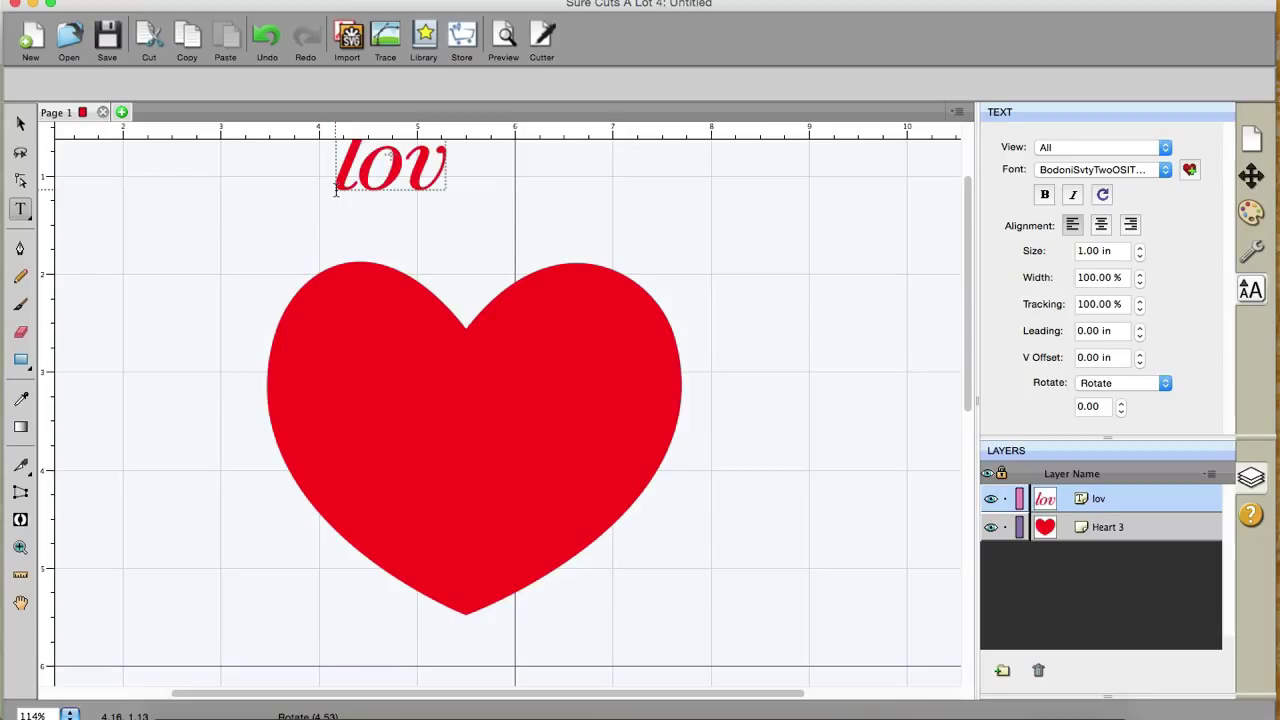
{"action": "type", "text": "e"}
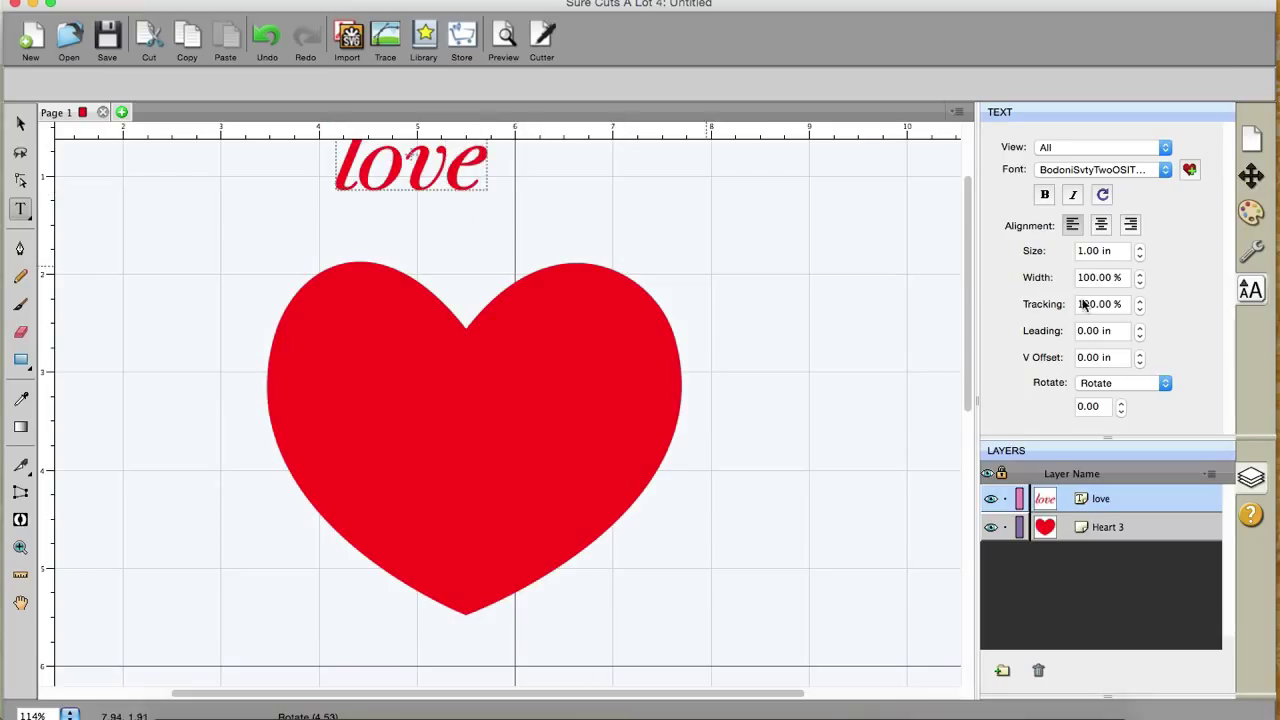
Step: Lock proportions, enlarge the love text and move it over the heart's centre
{"action": "left_click", "coordinate": [1251, 176]}
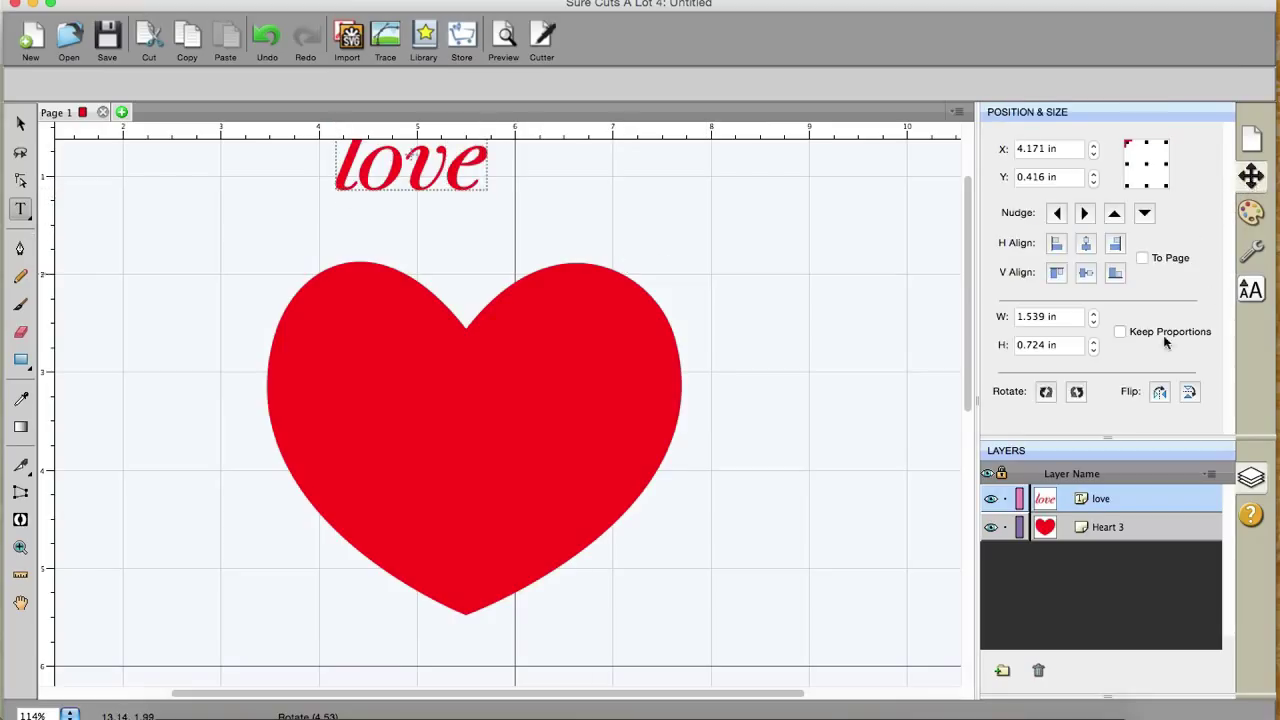
{"action": "left_click", "coordinate": [1120, 331]}
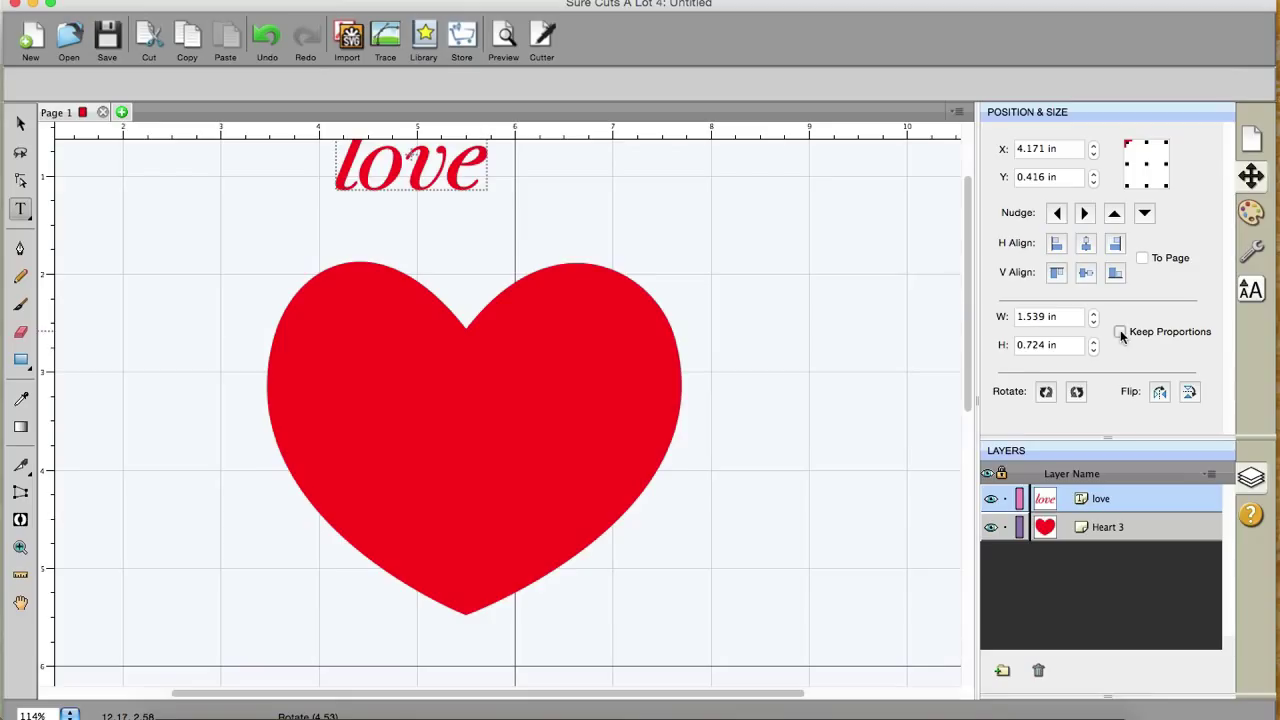
{"action": "left_click", "coordinate": [20, 122]}
{"action": "left_click_drag", "start_coordinate": [500, 204], "coordinate": [686, 310]}
{"action": "left_click_drag", "start_coordinate": [536, 231], "coordinate": [506, 437]}
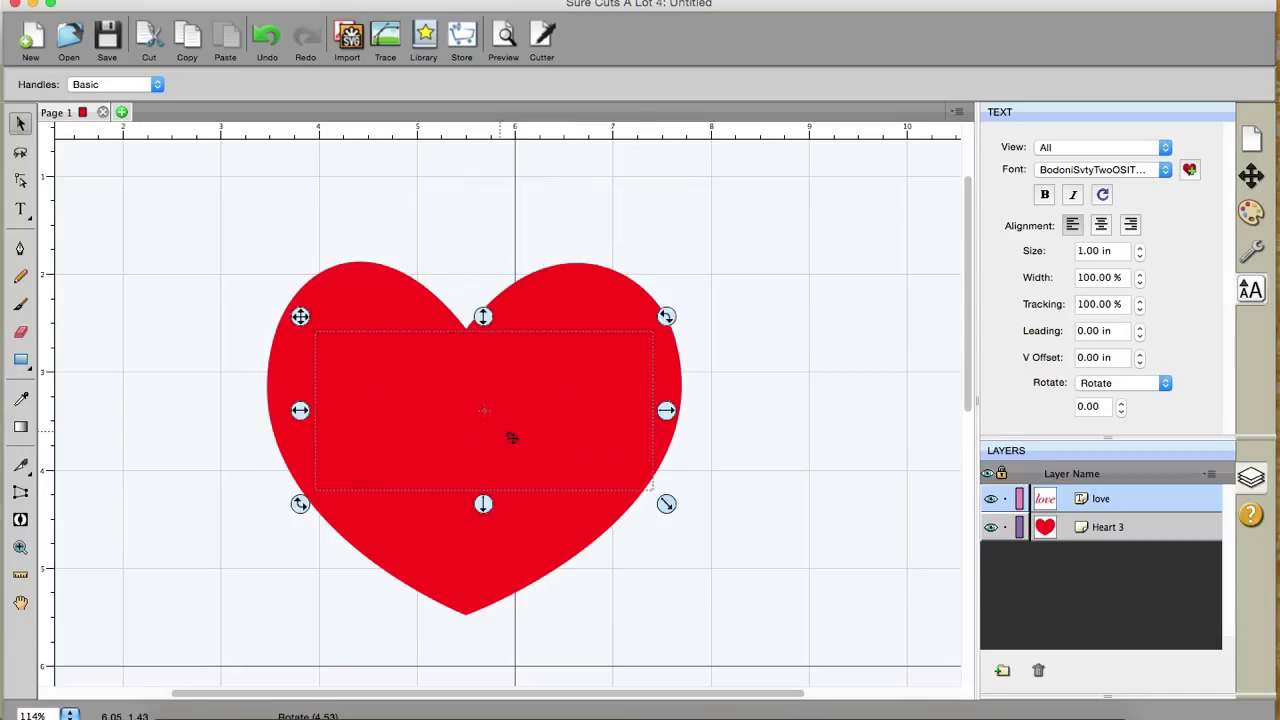
Step: Fill the heart light blue, then select the red love text
{"action": "left_click", "coordinate": [671, 378]}
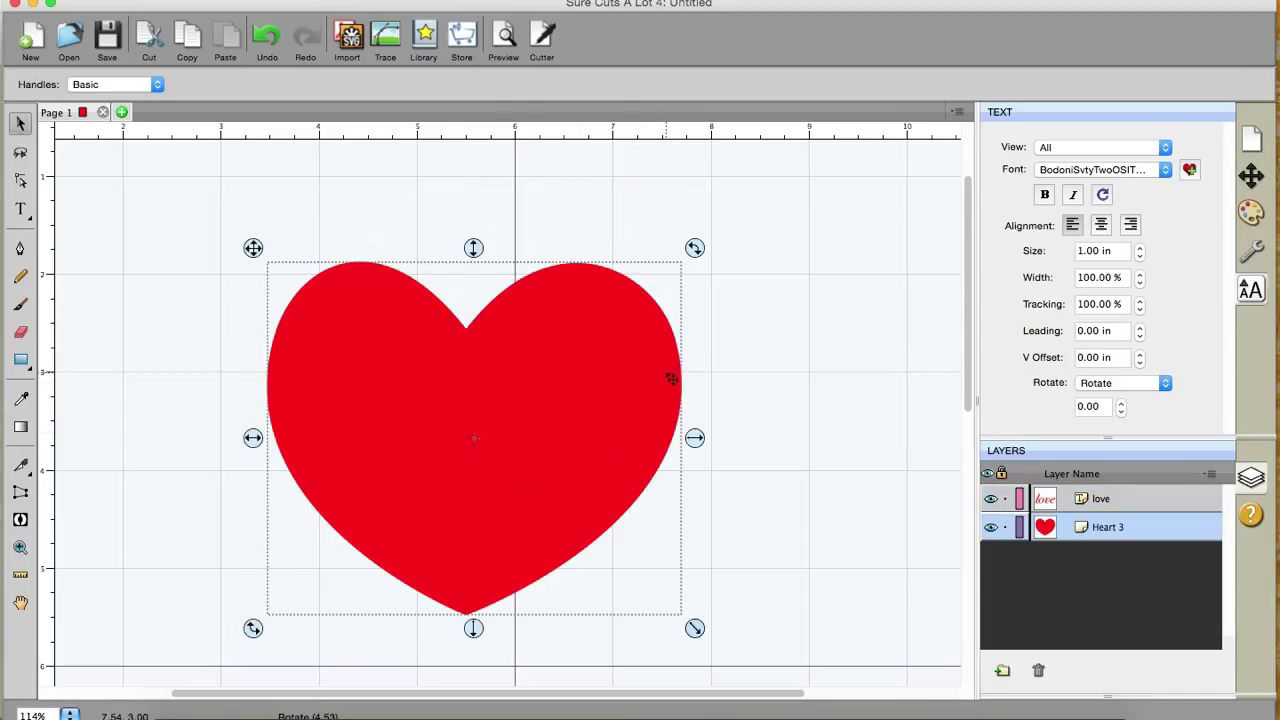
{"action": "left_click", "coordinate": [1248, 212]}
{"action": "left_click", "coordinate": [1167, 150]}
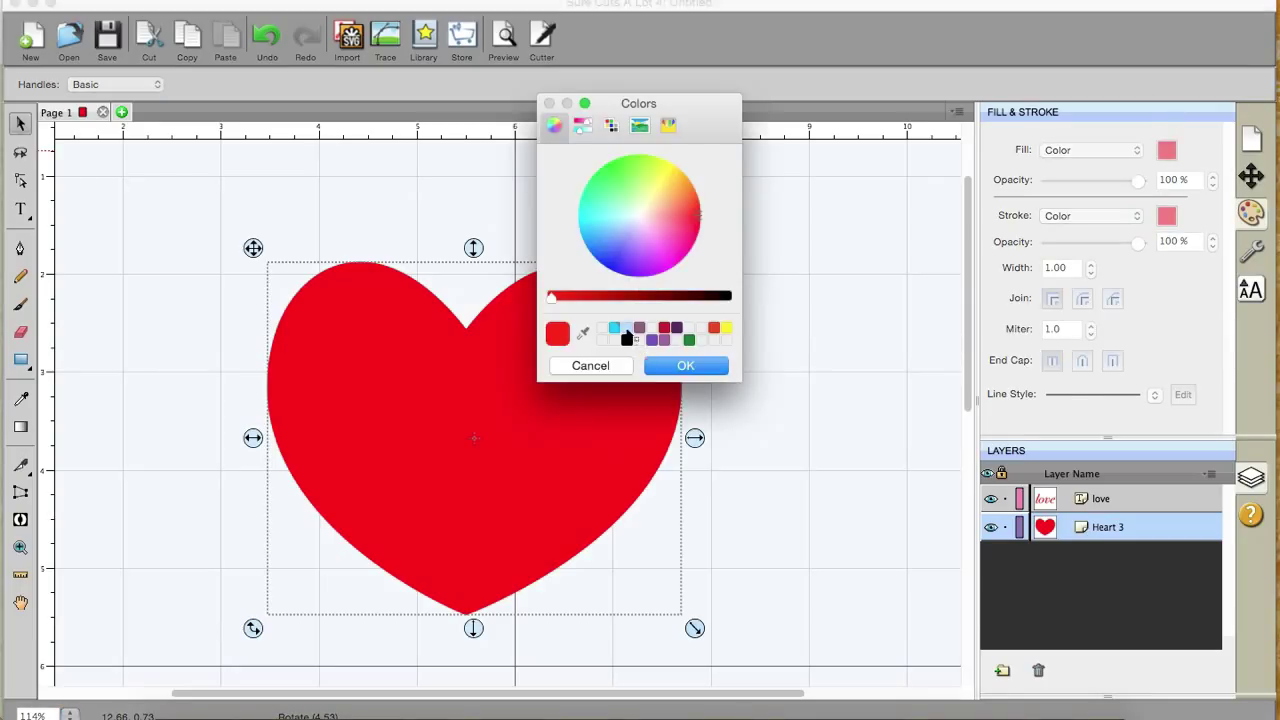
{"action": "left_click", "coordinate": [627, 336]}
{"action": "left_click", "coordinate": [721, 368]}
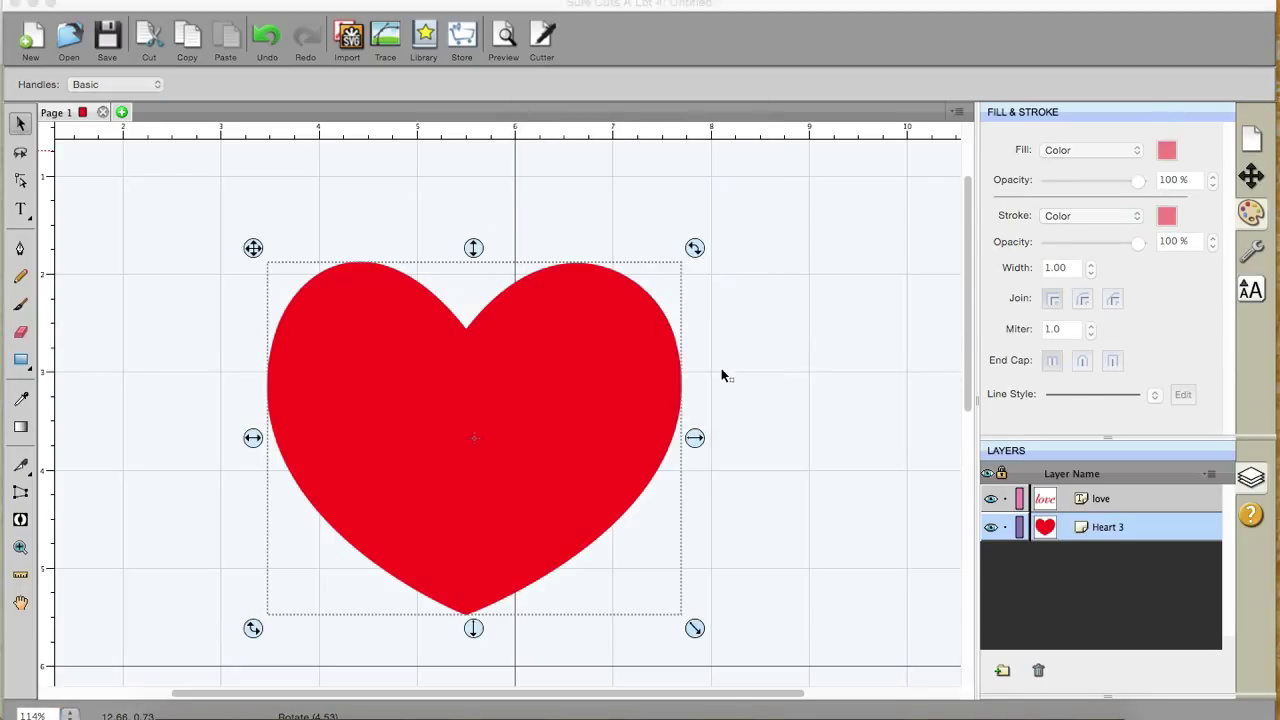
{"action": "left_click", "coordinate": [777, 377]}
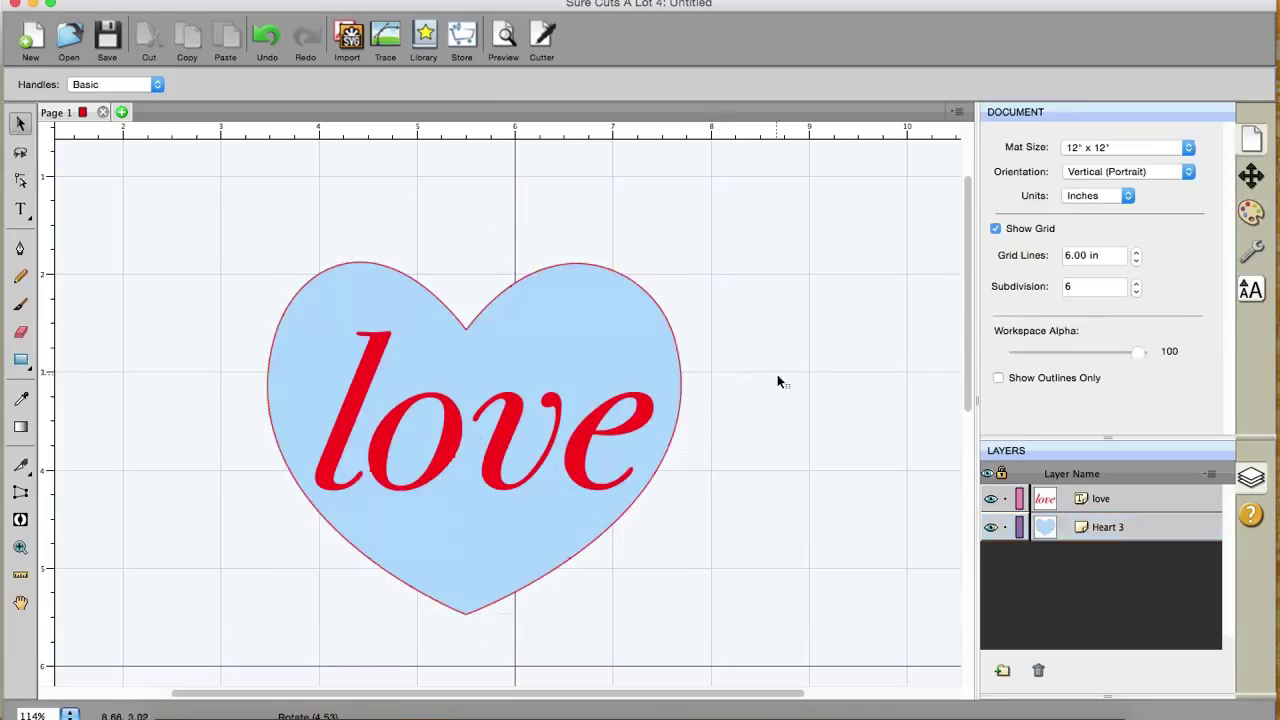
{"action": "left_click", "coordinate": [505, 445]}
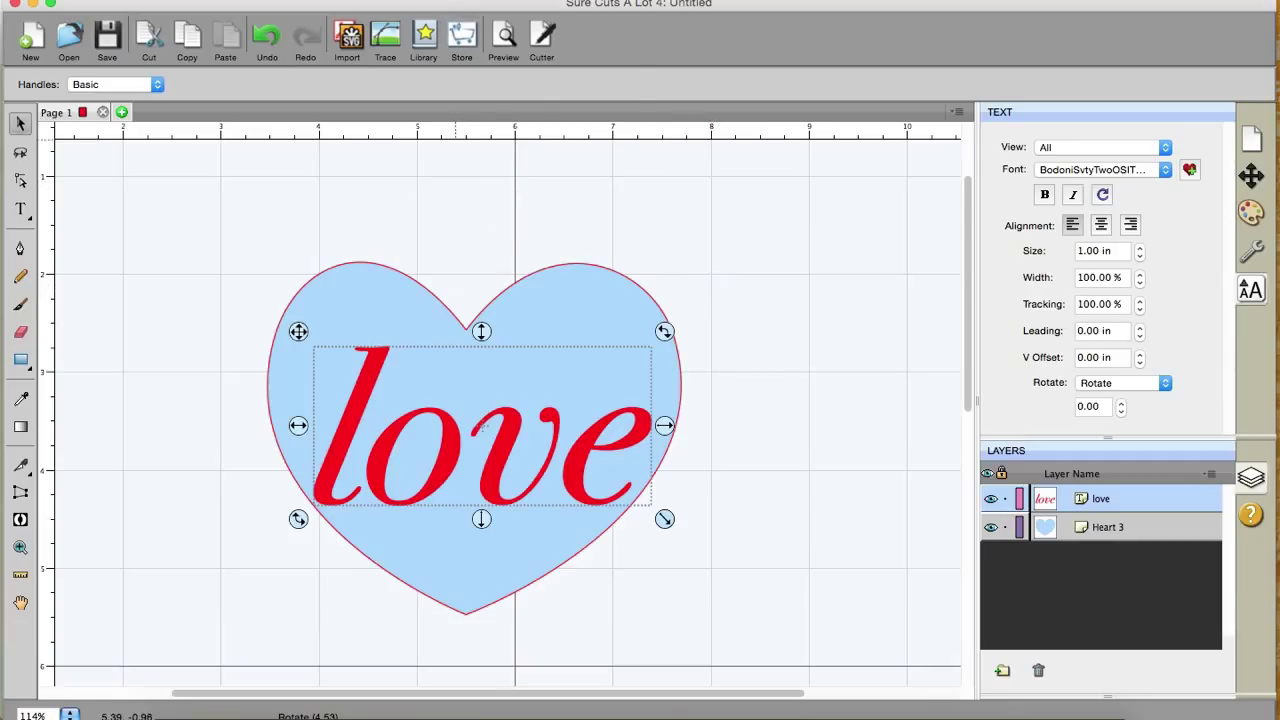
Step: Apply Line Fill to the love lettering with 0.045 in line spacing
{"action": "left_click", "coordinate": [460, 0]}
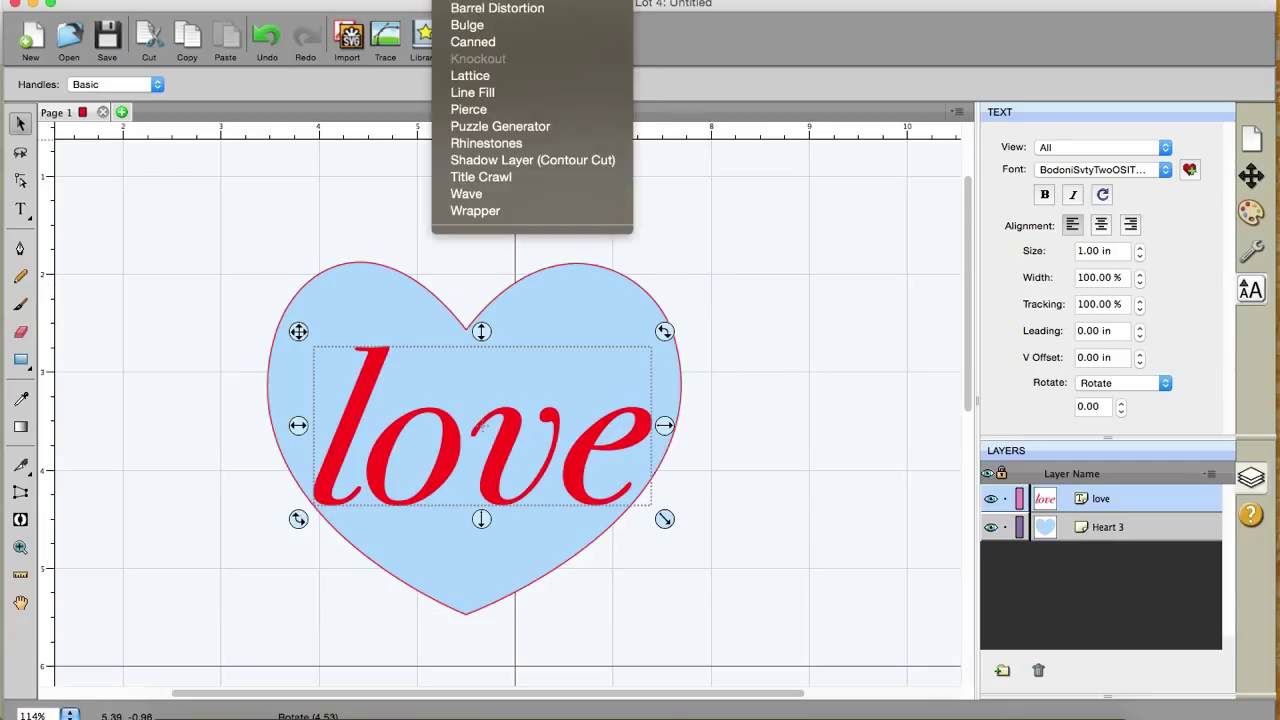
{"action": "left_click", "coordinate": [473, 92]}
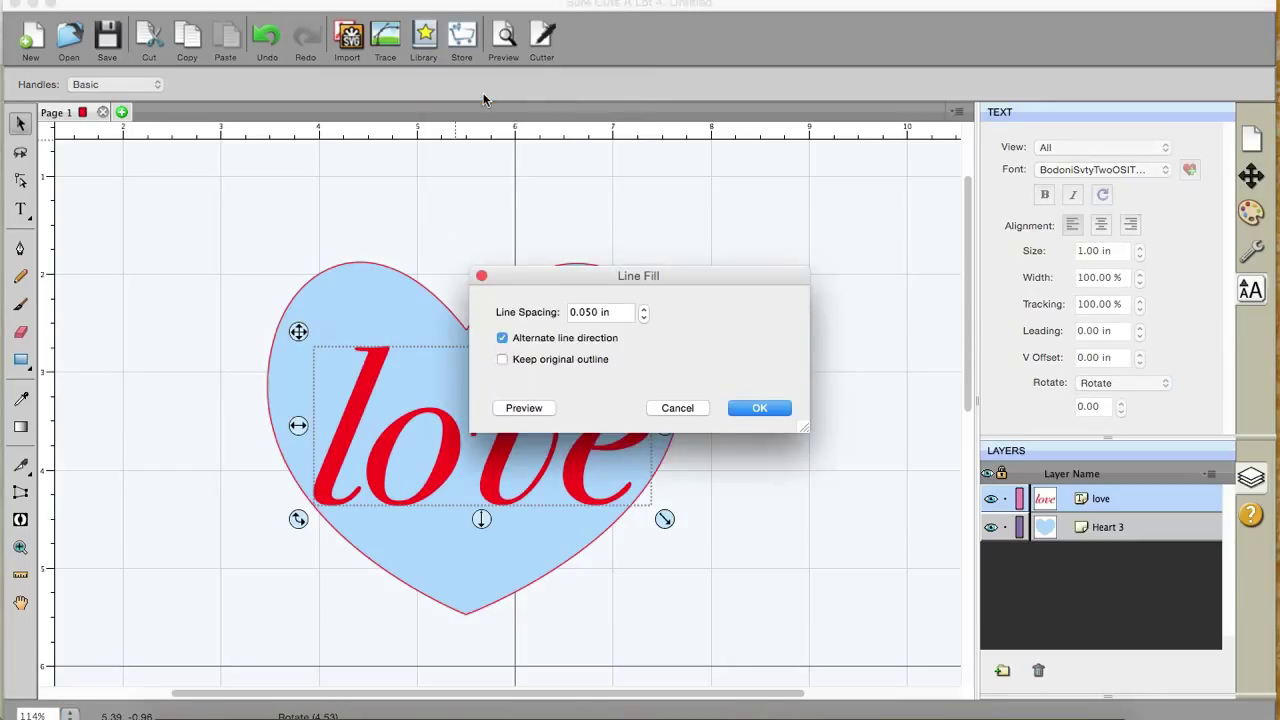
{"action": "left_click", "coordinate": [594, 315]}
{"action": "key", "text": "BackSpace"}
{"action": "key", "text": "BackSpace"}
{"action": "left_click_drag", "start_coordinate": [593, 275], "coordinate": [837, 231]}
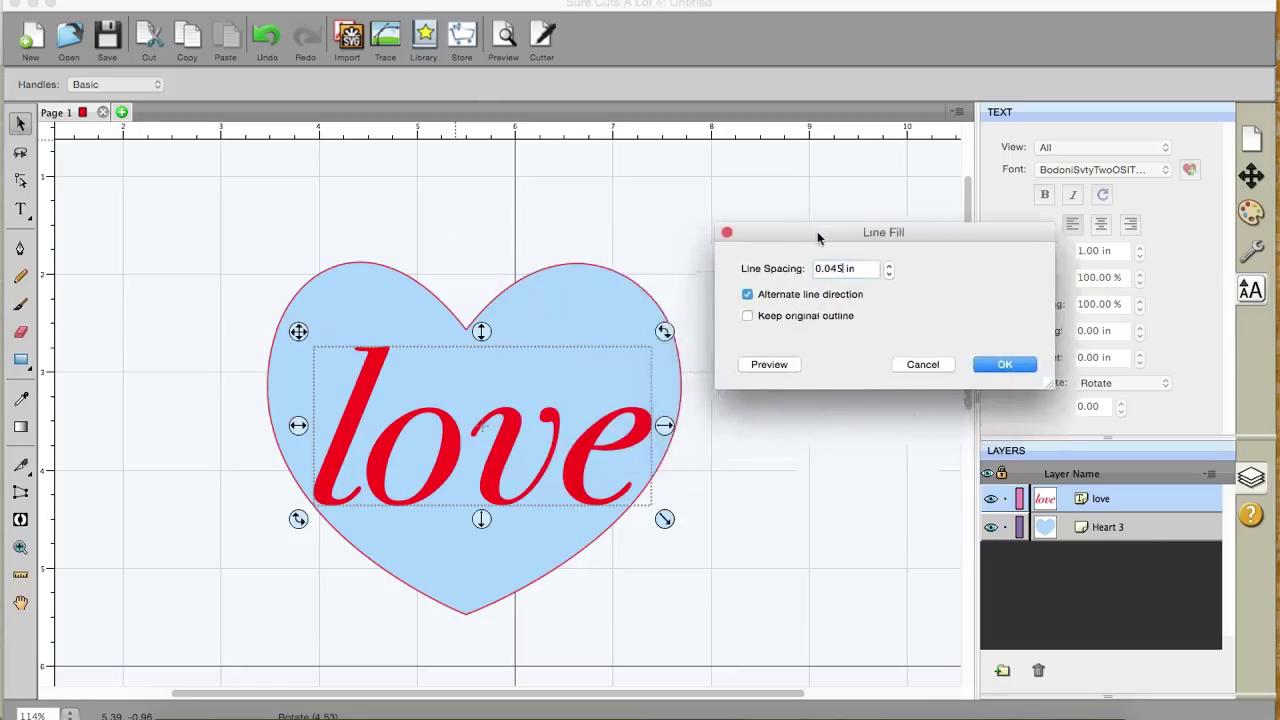
{"action": "left_click", "coordinate": [768, 365]}
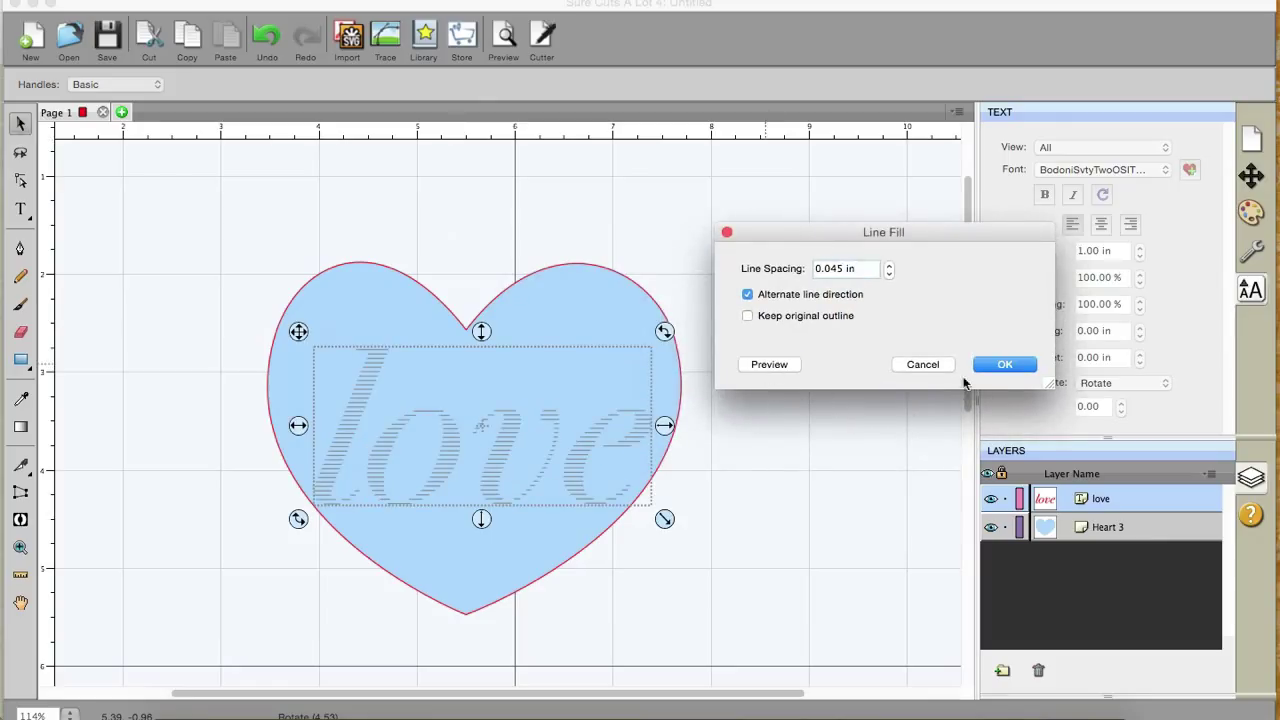
{"action": "left_click", "coordinate": [1000, 365]}
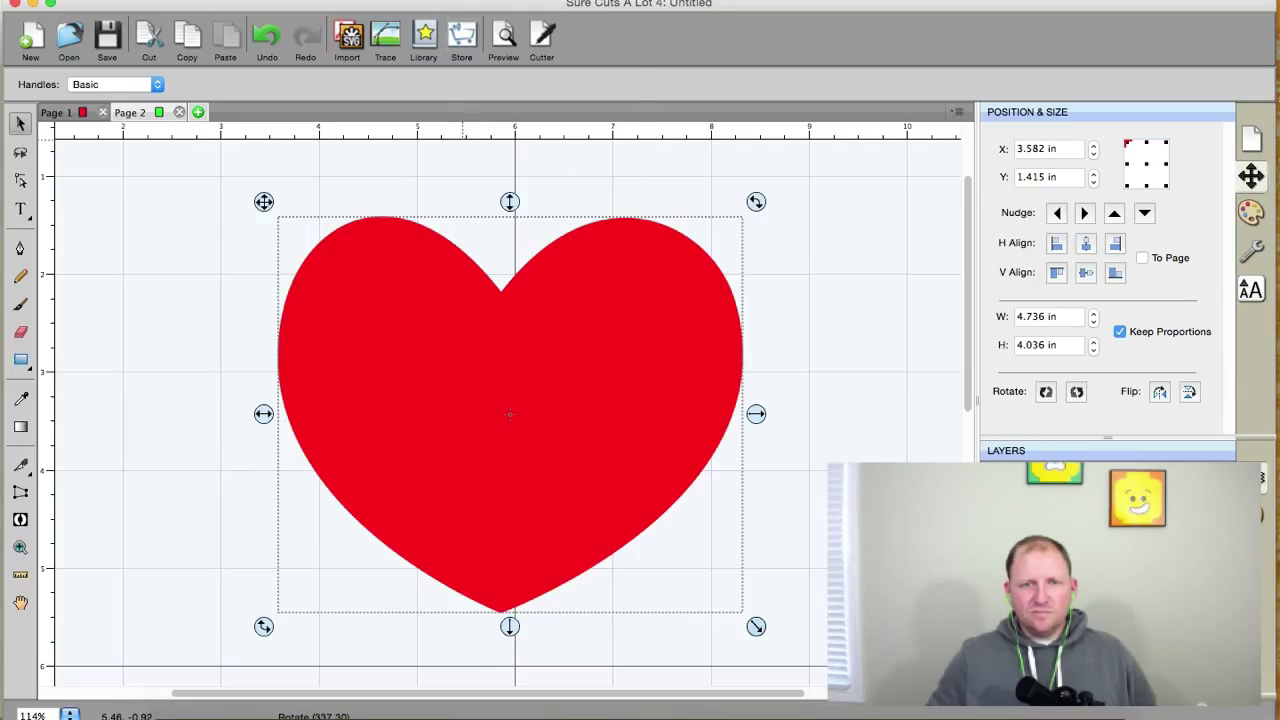
Step: Line-fill the heart with spacing changed from 0.050 to 0.070 in
{"action": "left_click", "coordinate": [455, 2]}
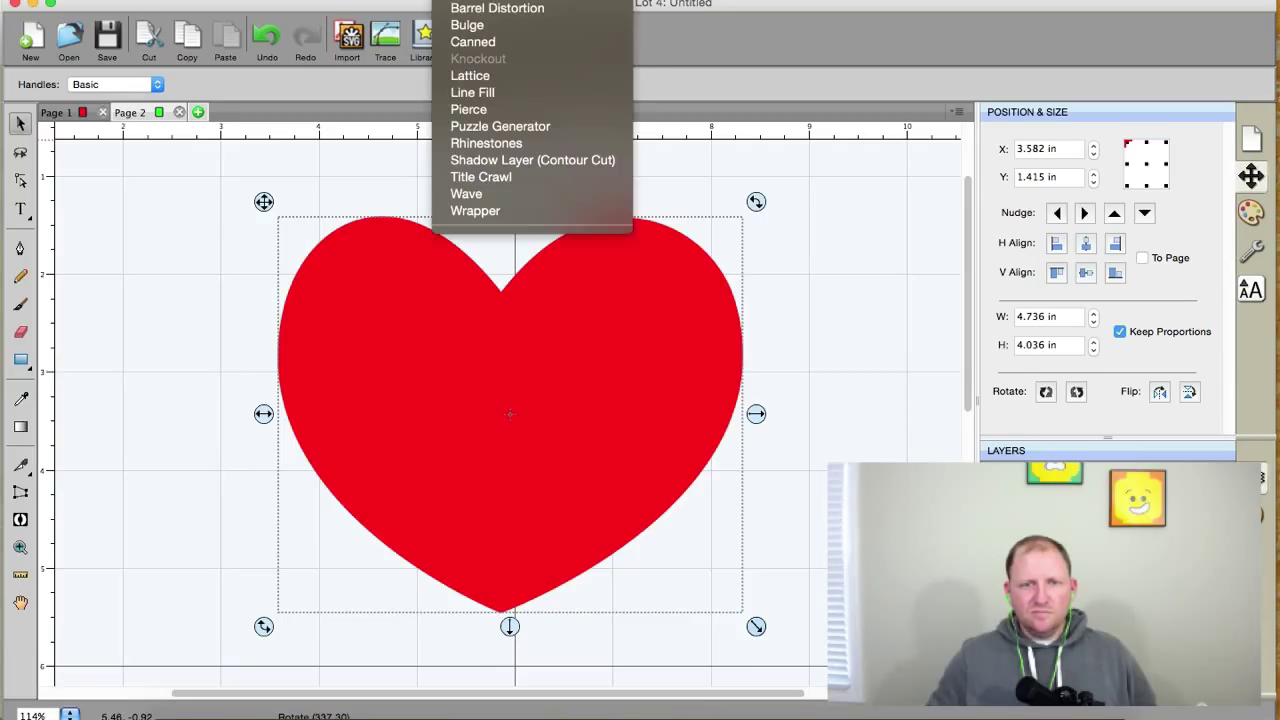
{"action": "left_click", "coordinate": [484, 94]}
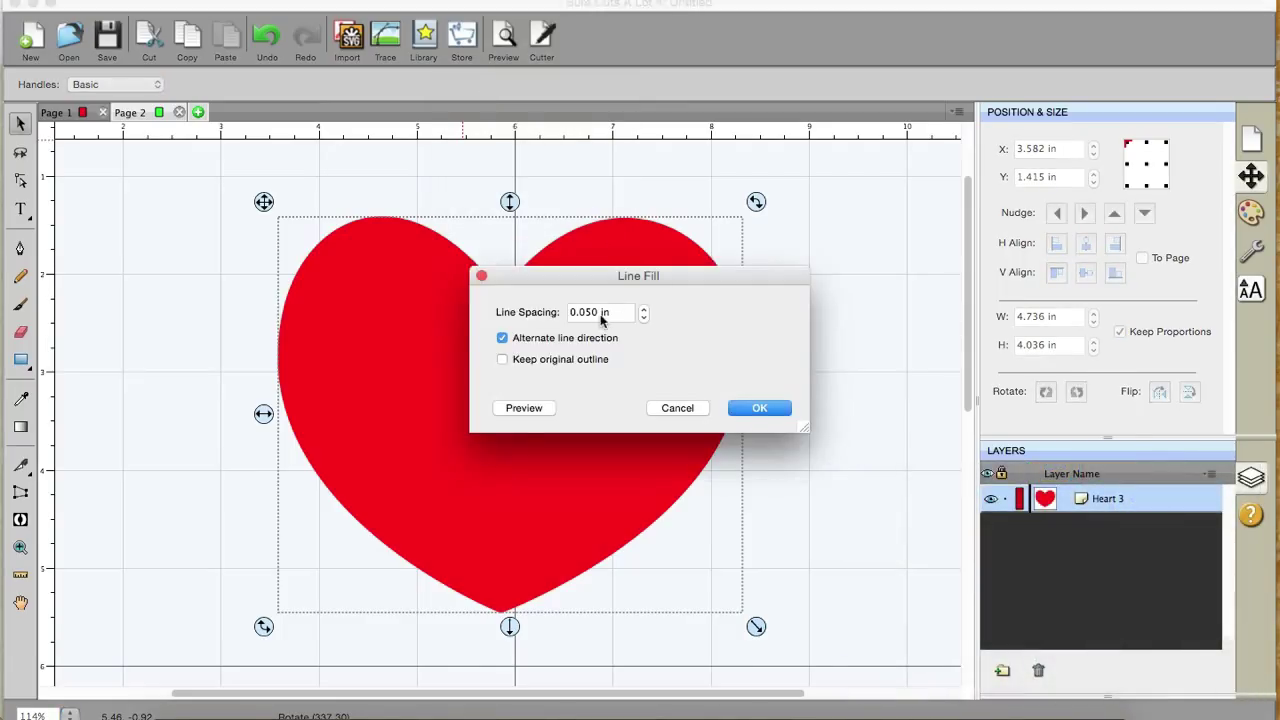
{"action": "left_click", "coordinate": [601, 316]}
{"action": "key", "text": "BackSpace"}
{"action": "key", "text": "BackSpace"}
{"action": "type", "text": "70"}
{"action": "left_click", "coordinate": [532, 408]}
{"action": "left_click_drag", "start_coordinate": [578, 280], "coordinate": [938, 261]}
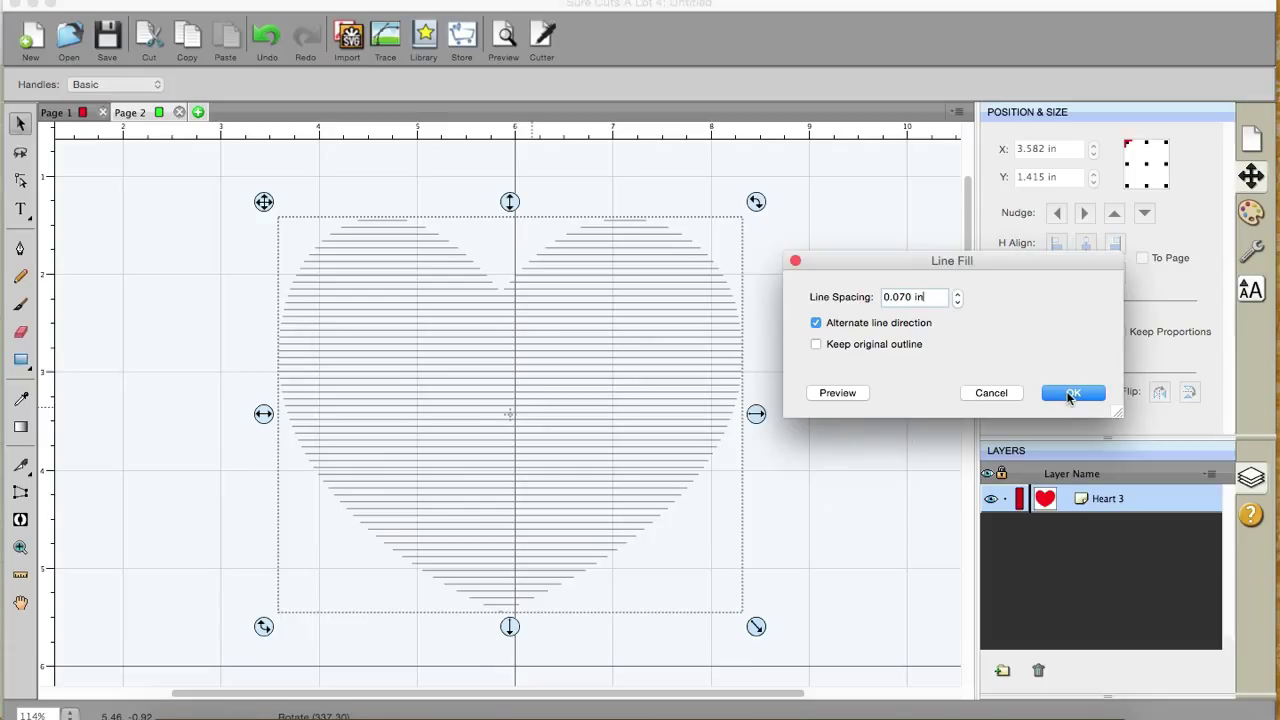
{"action": "left_click", "coordinate": [1069, 397]}
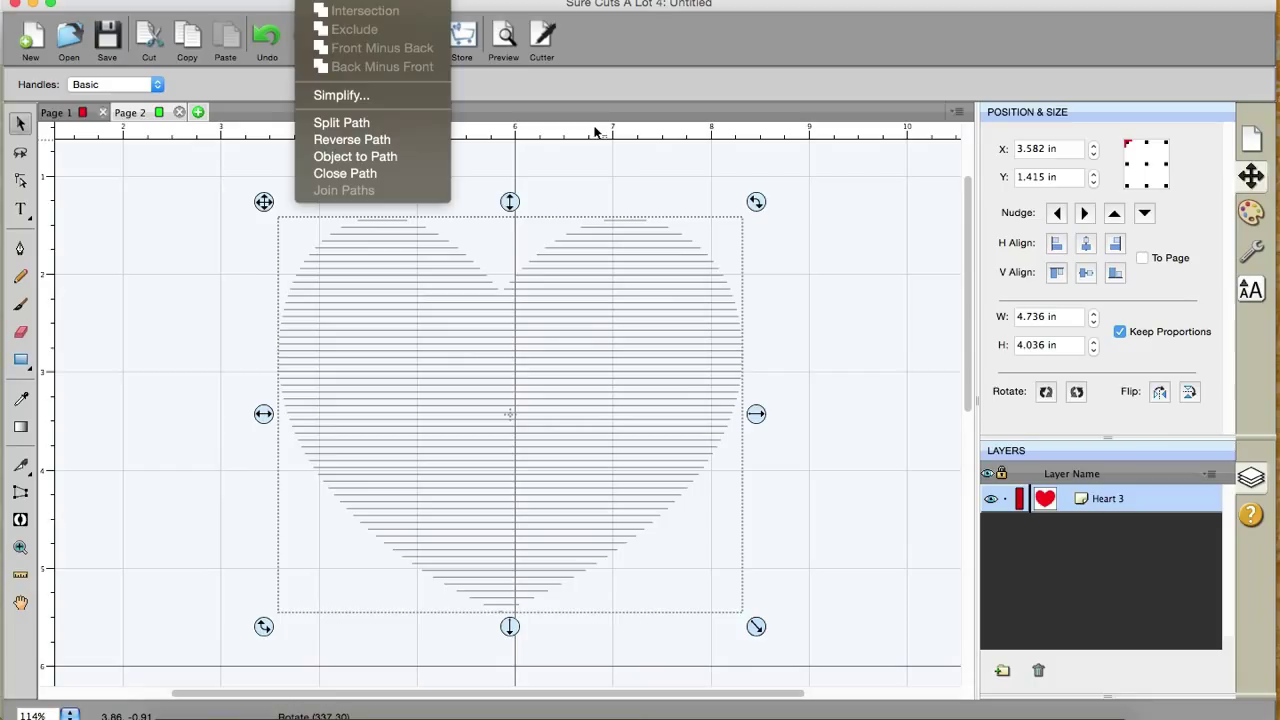
Step: Rotate the hatched heart to a tilt, about 4.541 by 4.339 in overall
{"action": "left_click", "coordinate": [790, 230]}
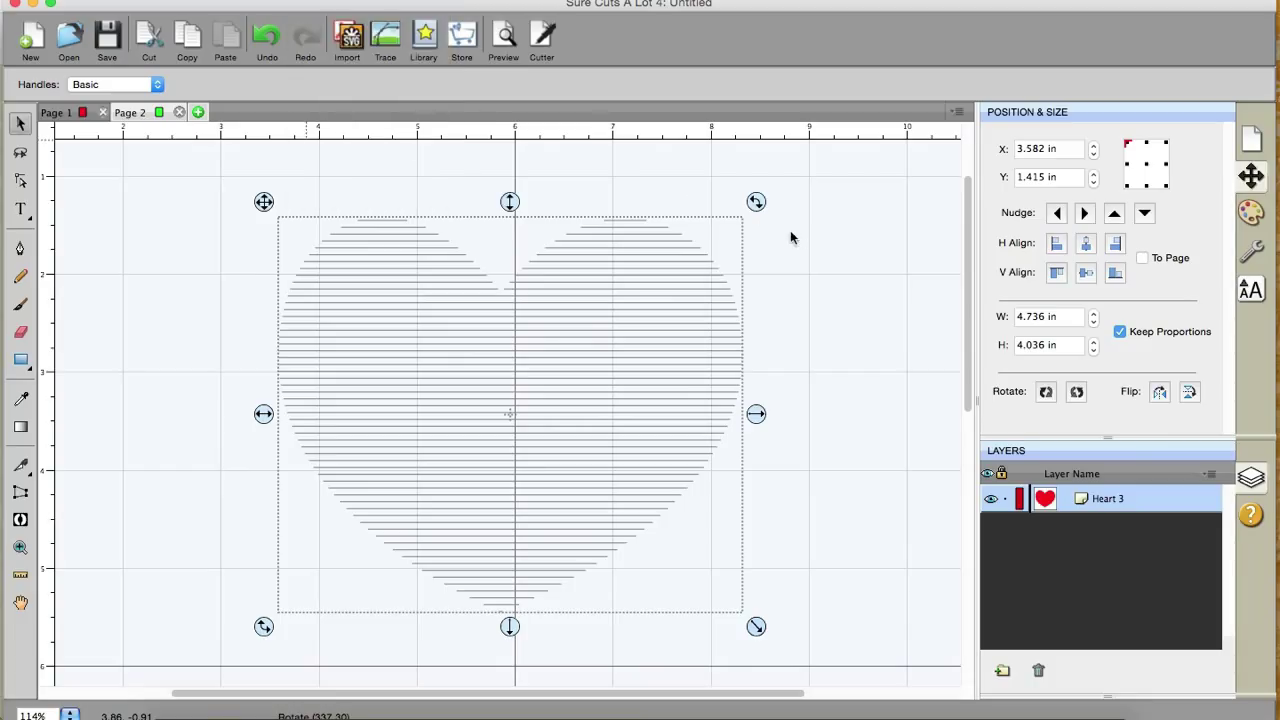
{"action": "left_click", "coordinate": [758, 204]}
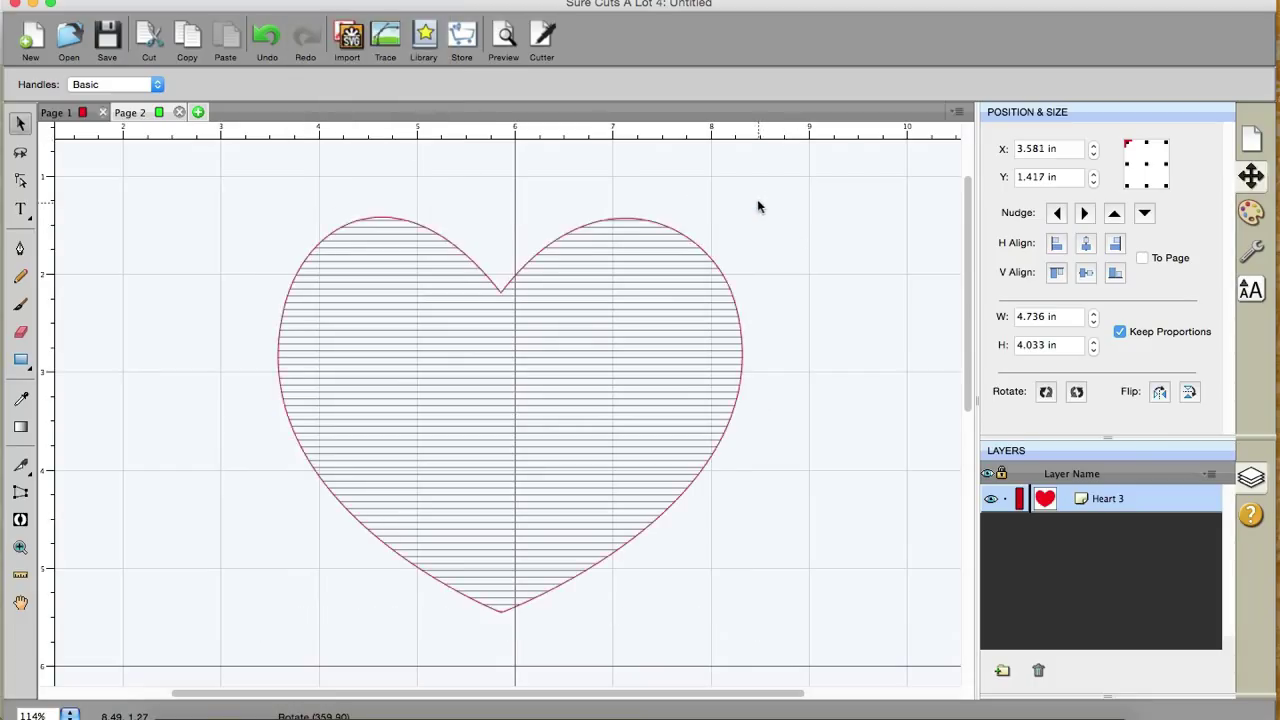
{"action": "left_click_drag", "start_coordinate": [759, 206], "coordinate": [646, 143]}
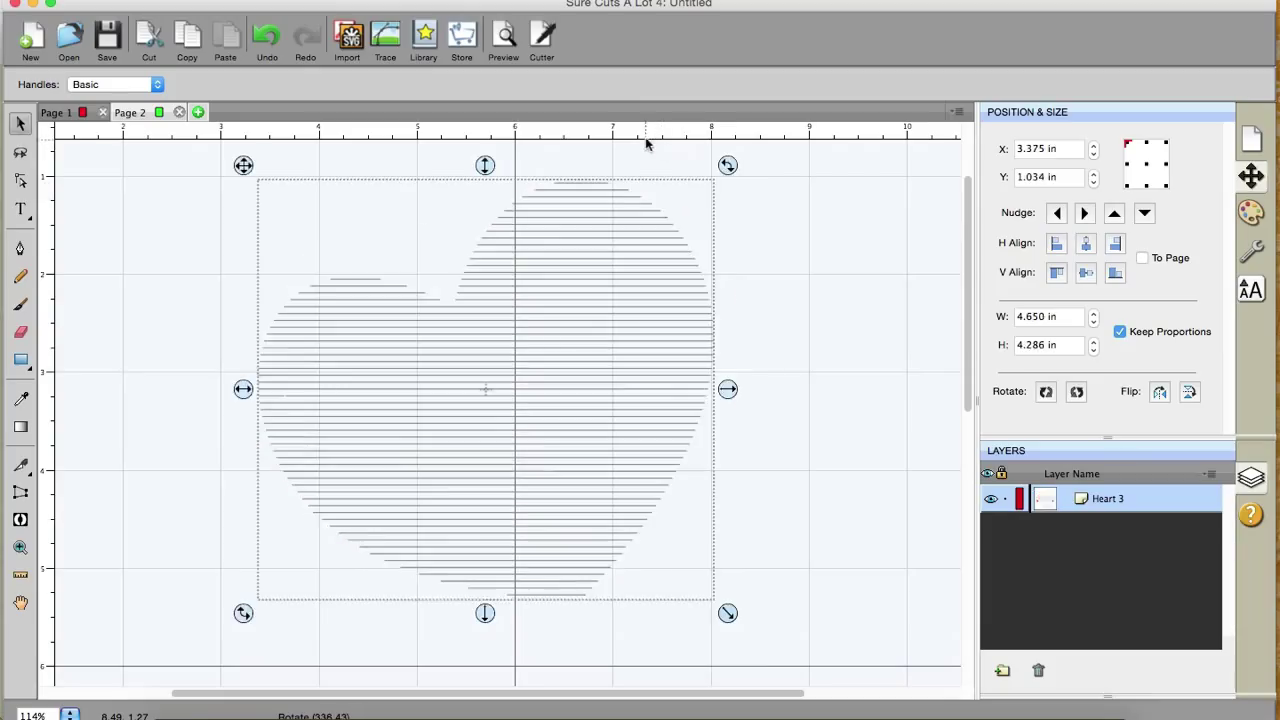
{"action": "left_click_drag", "start_coordinate": [727, 165], "coordinate": [667, 139]}
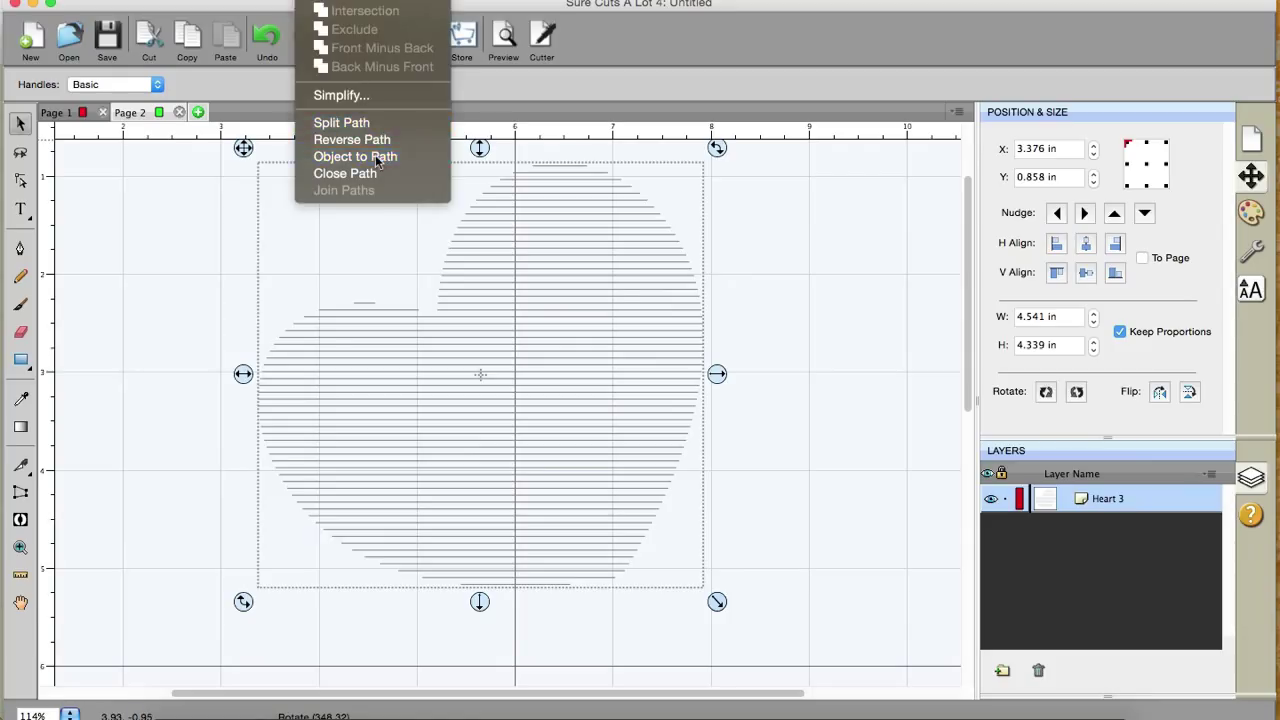
Step: Convert the heart with Object to Path and rotate it upright so its lines run diagonally
{"action": "left_click", "coordinate": [376, 161]}
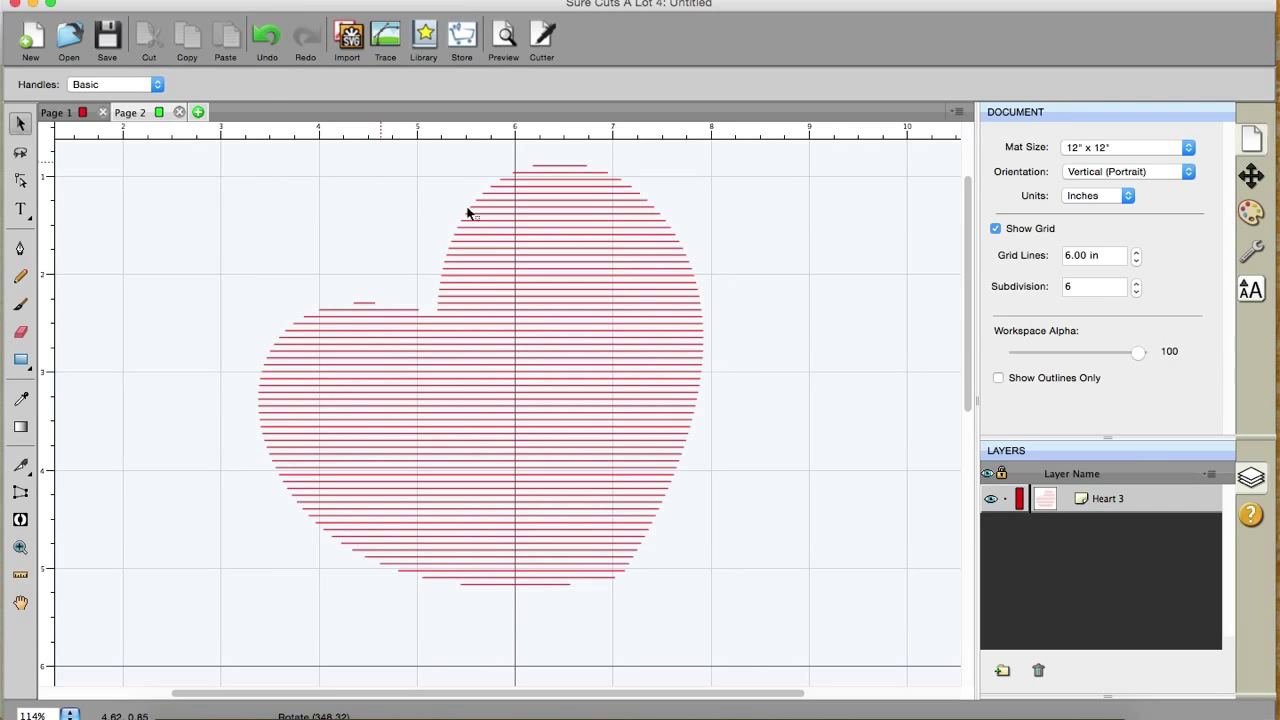
{"action": "left_click", "coordinate": [559, 229]}
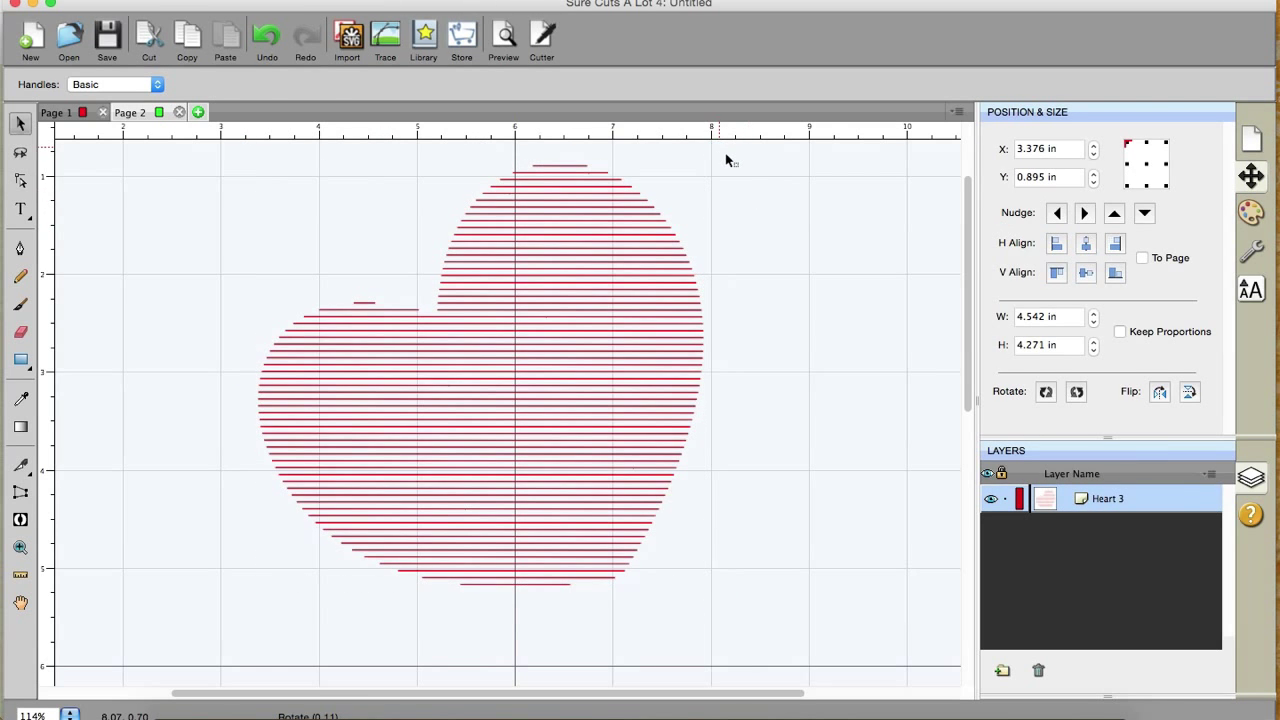
{"action": "left_click_drag", "start_coordinate": [727, 160], "coordinate": [786, 302]}
{"action": "left_click_drag", "start_coordinate": [734, 198], "coordinate": [743, 236]}
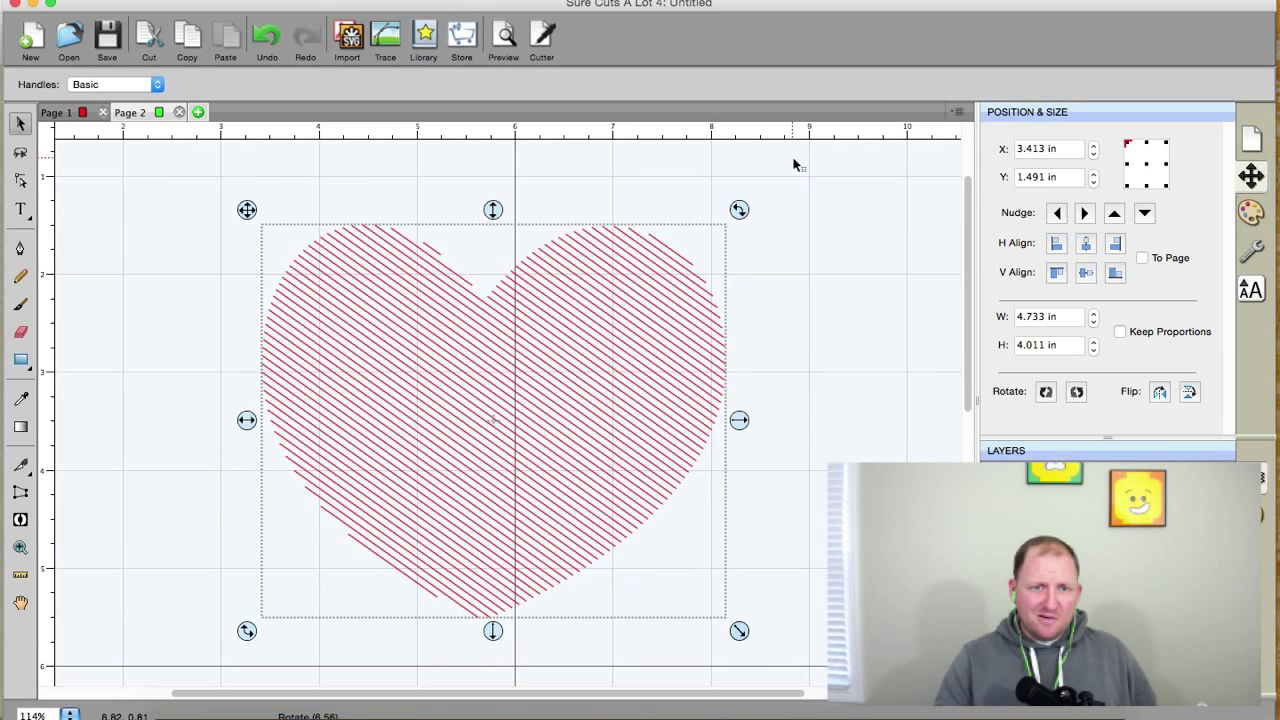
Step: Export Page 1's love heart as heart_tut.svg with Design Space Compatible ticked
{"action": "left_click", "coordinate": [62, 117]}
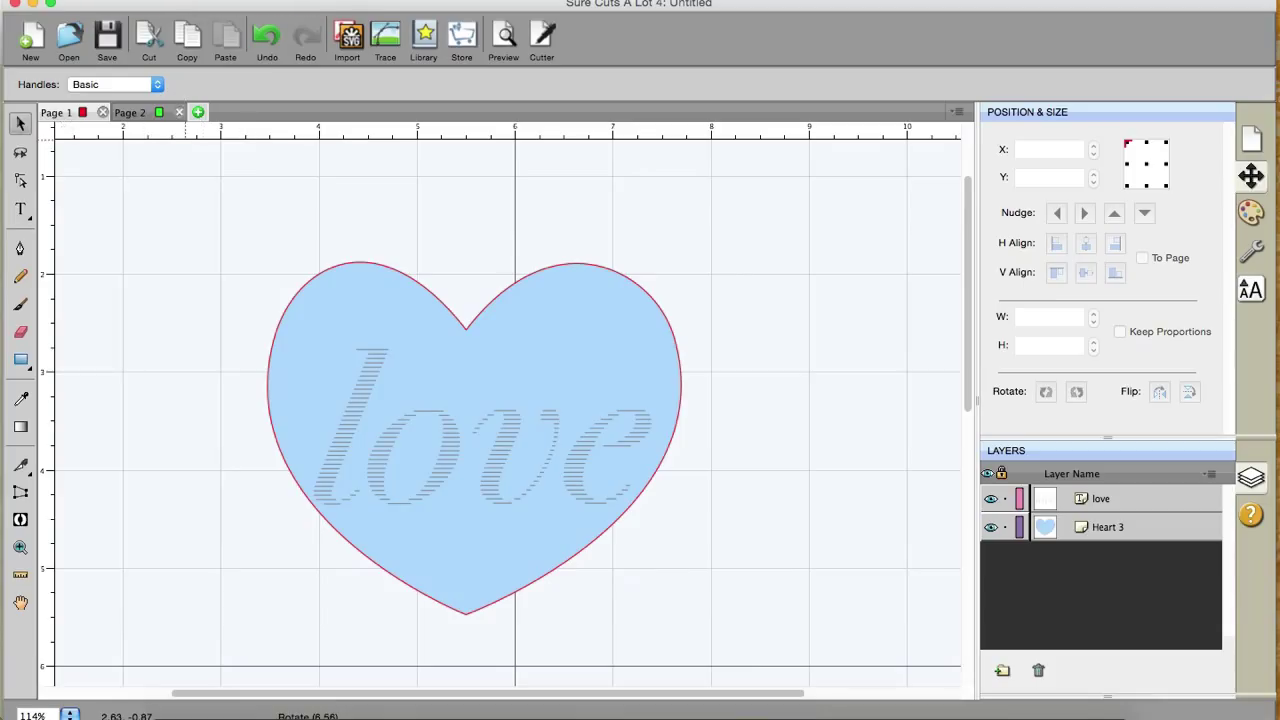
{"action": "left_click", "coordinate": [185, 1]}
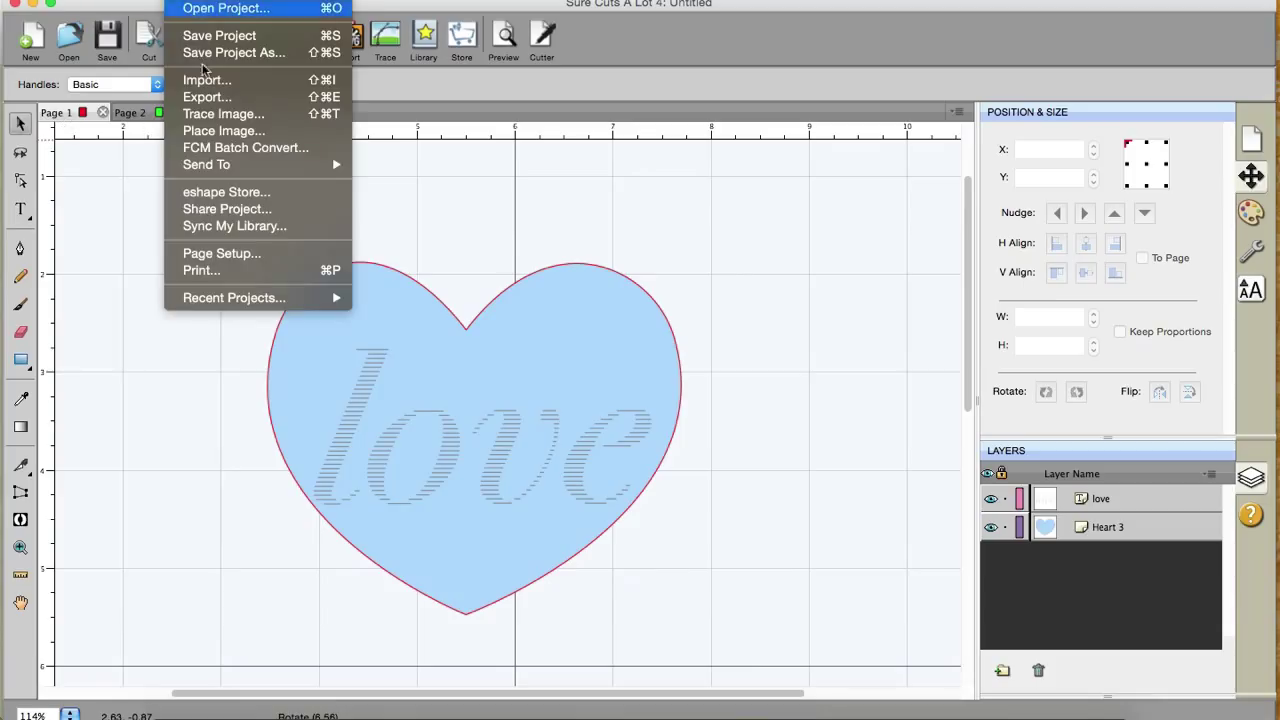
{"action": "left_click", "coordinate": [203, 98]}
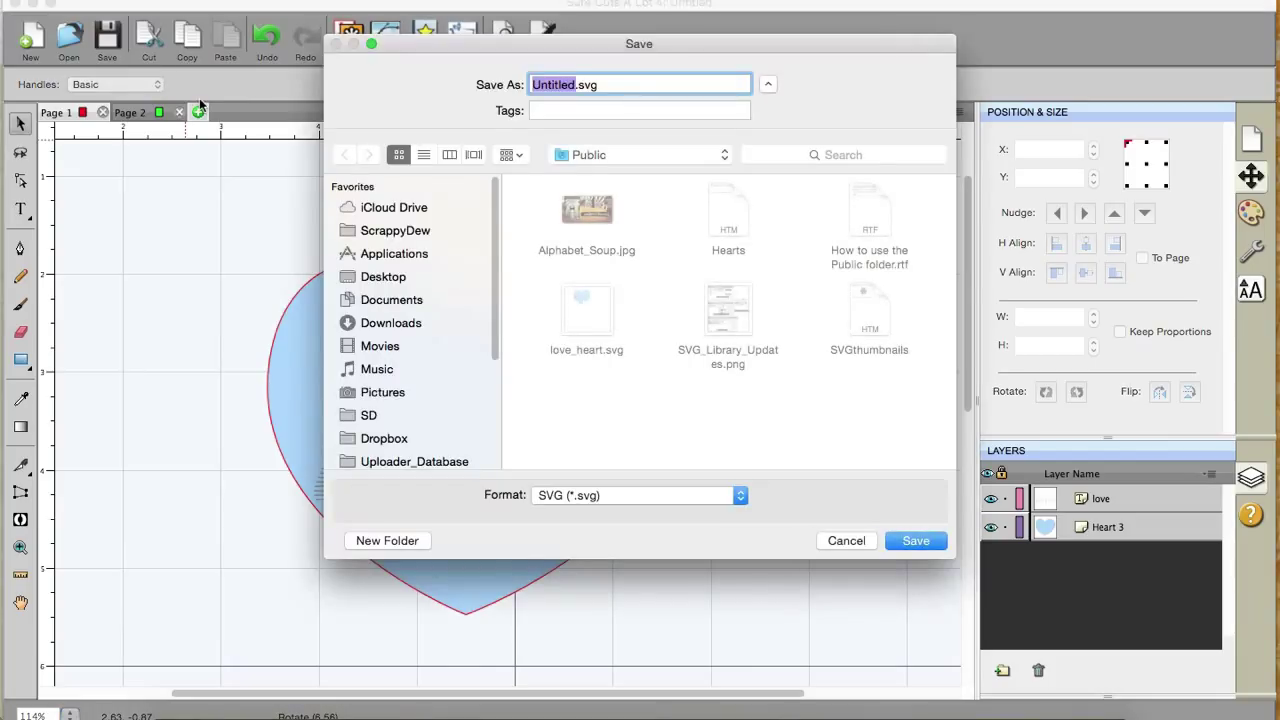
{"action": "type", "text": "heart_tut"}
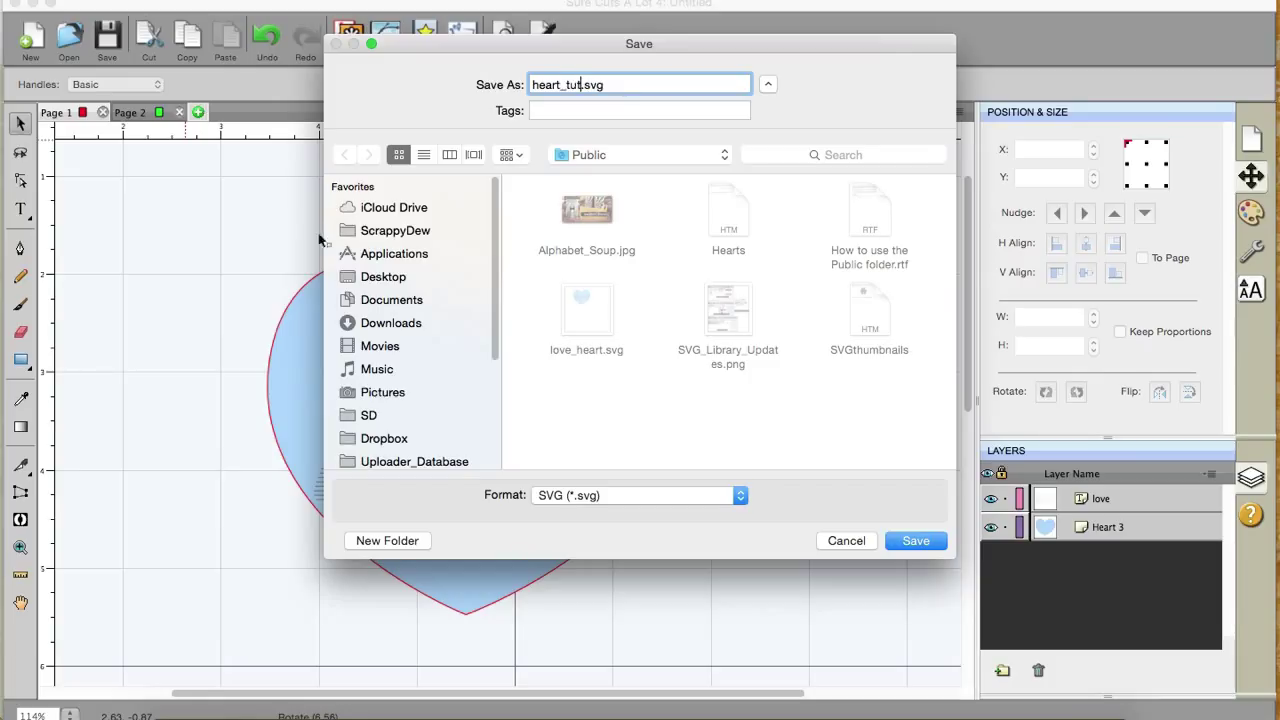
{"action": "left_click", "coordinate": [741, 497]}
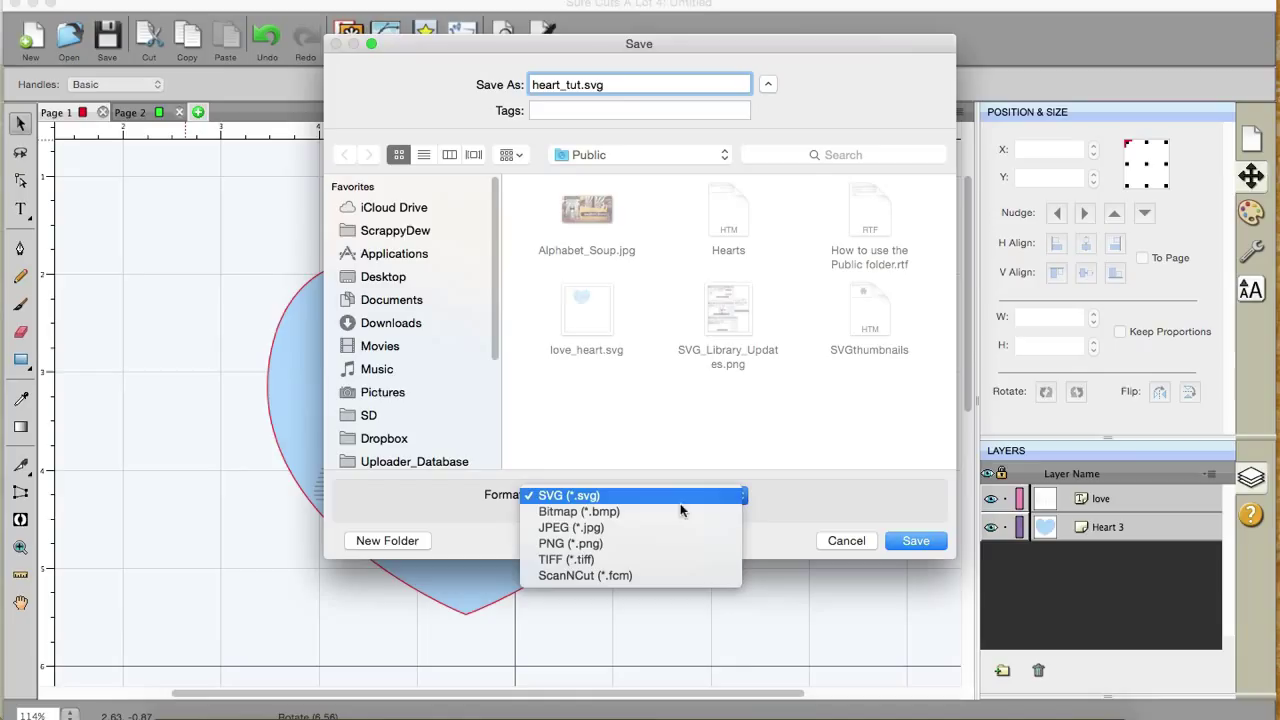
{"action": "left_click", "coordinate": [603, 530]}
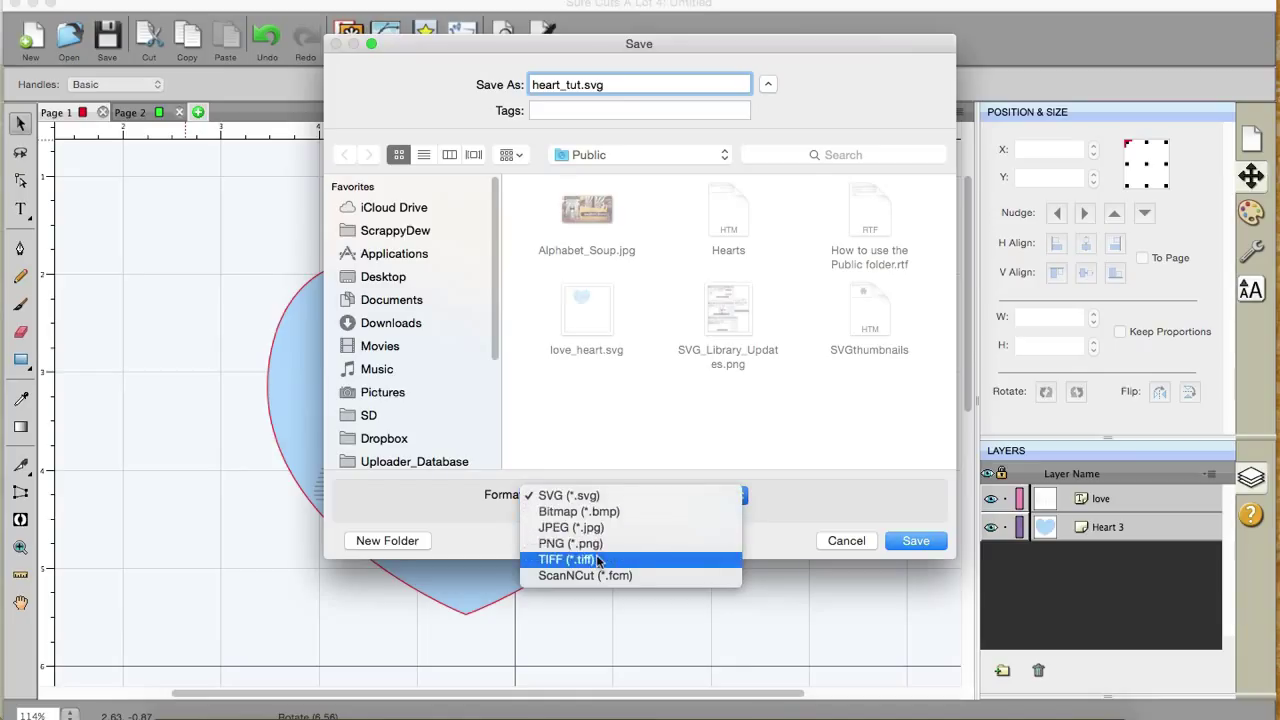
{"action": "left_click", "coordinate": [568, 497]}
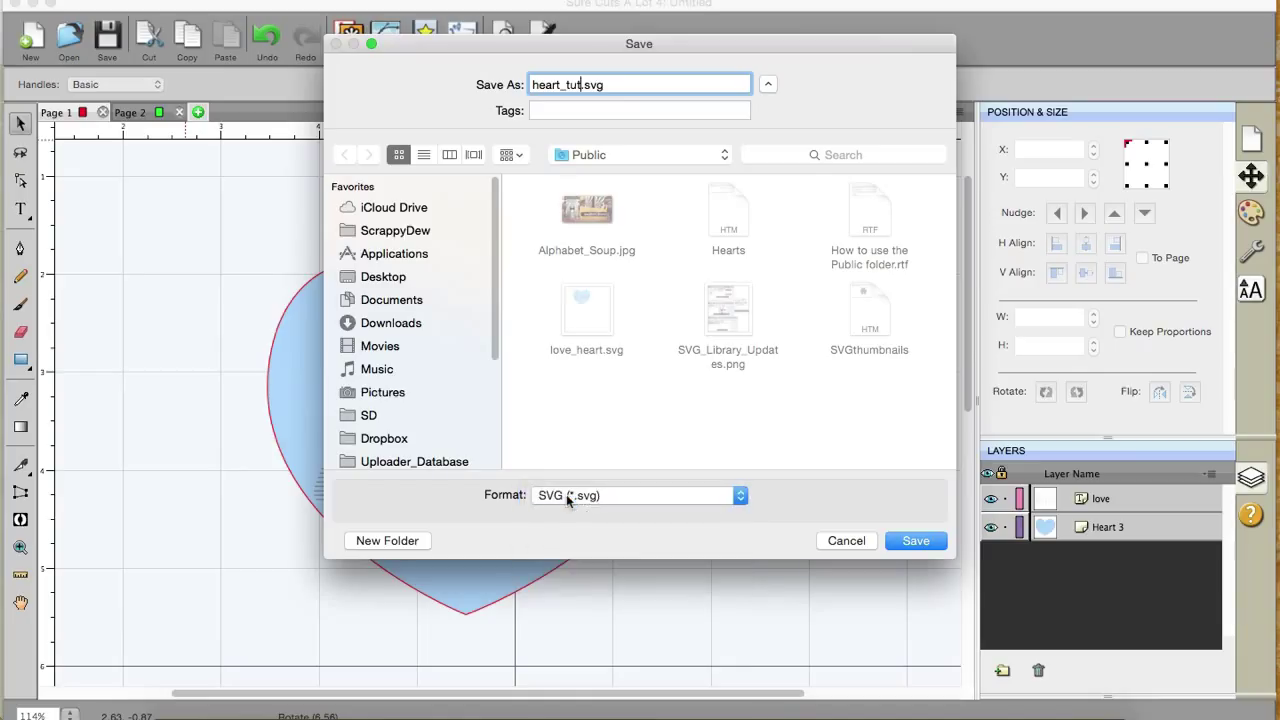
{"action": "left_click", "coordinate": [916, 541]}
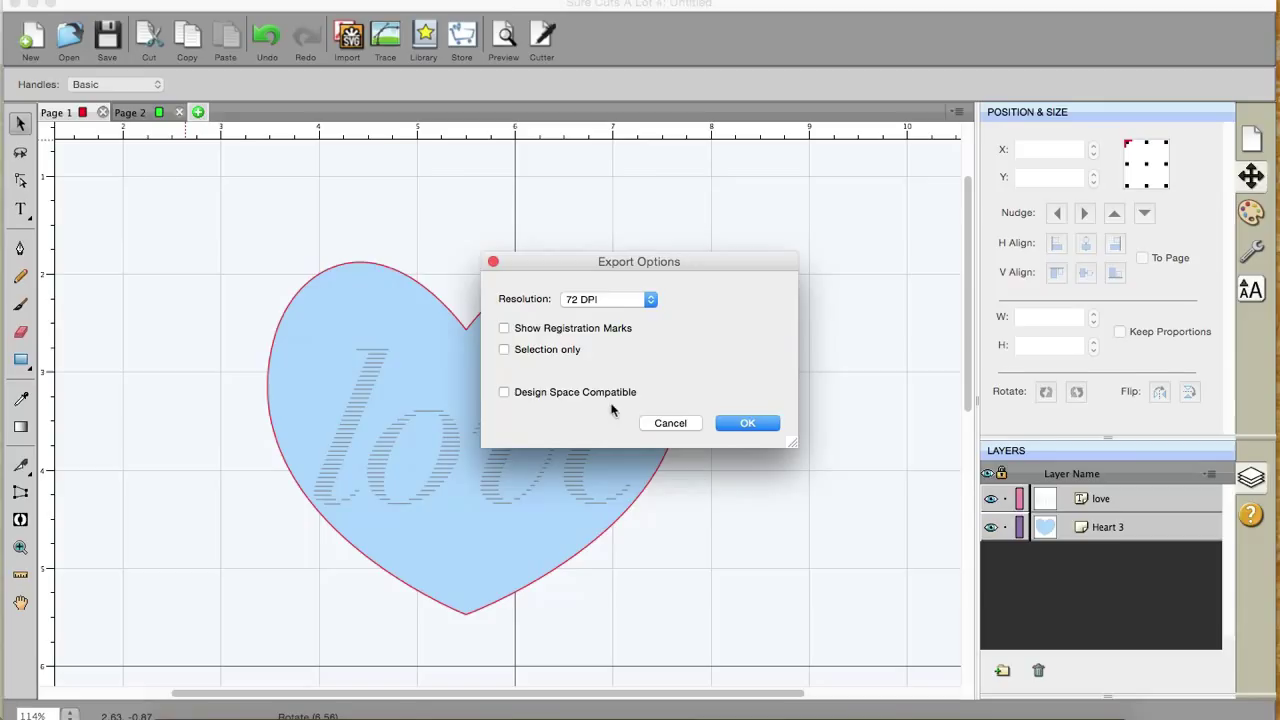
{"action": "left_click", "coordinate": [504, 392]}
{"action": "left_click", "coordinate": [748, 423]}
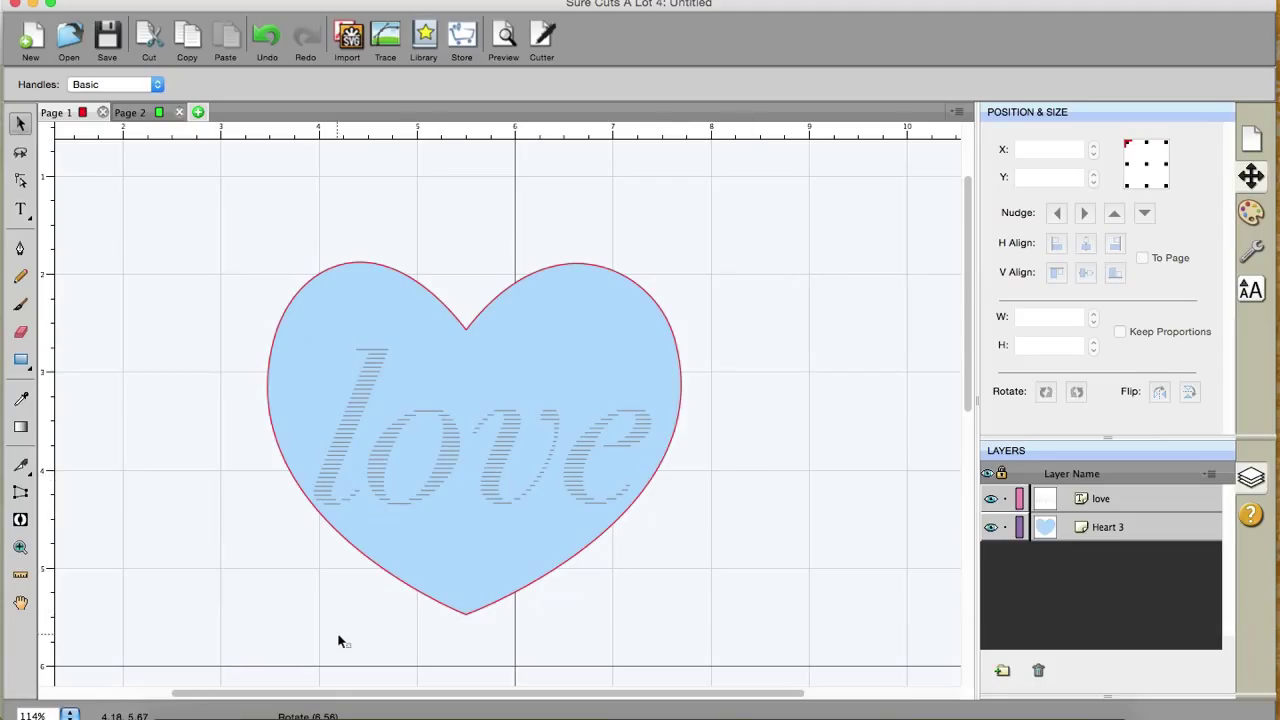
Step: In Cricut Design Space, vector-upload heart_tut.svg under the image name heart_tut
{"action": "left_click", "coordinate": [272, 712]}
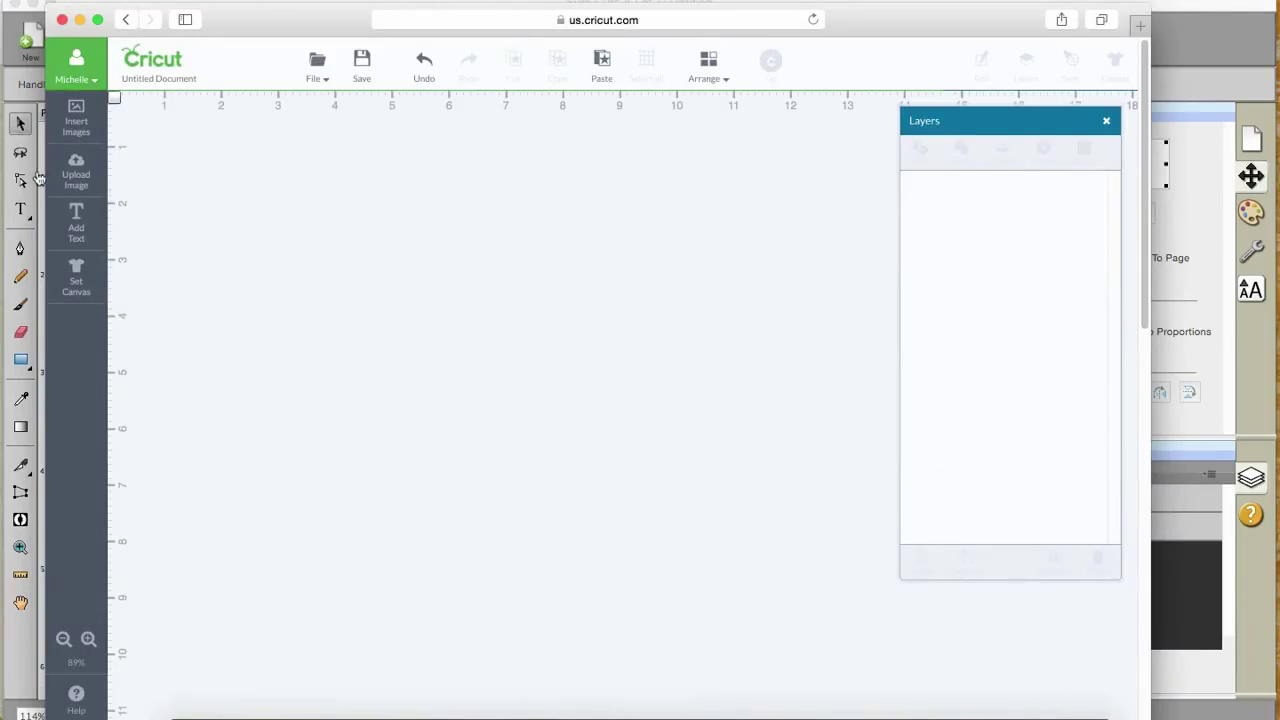
{"action": "left_click", "coordinate": [73, 175]}
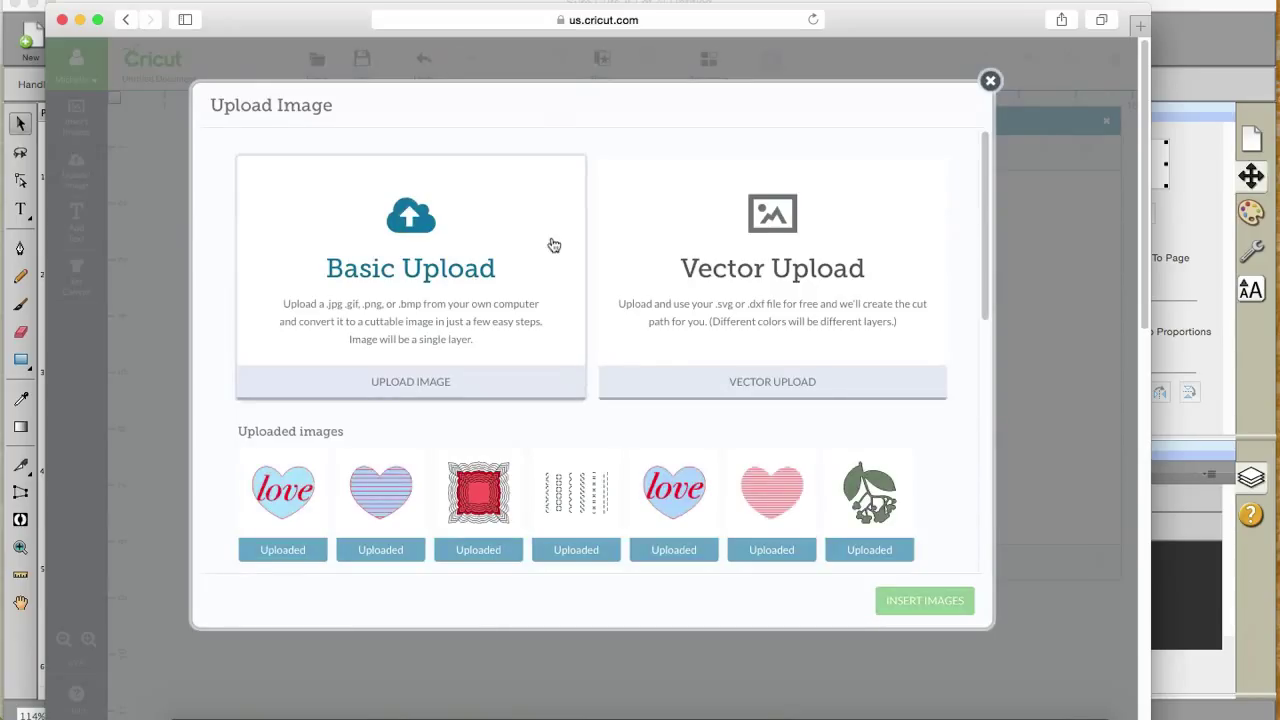
{"action": "left_click", "coordinate": [757, 256]}
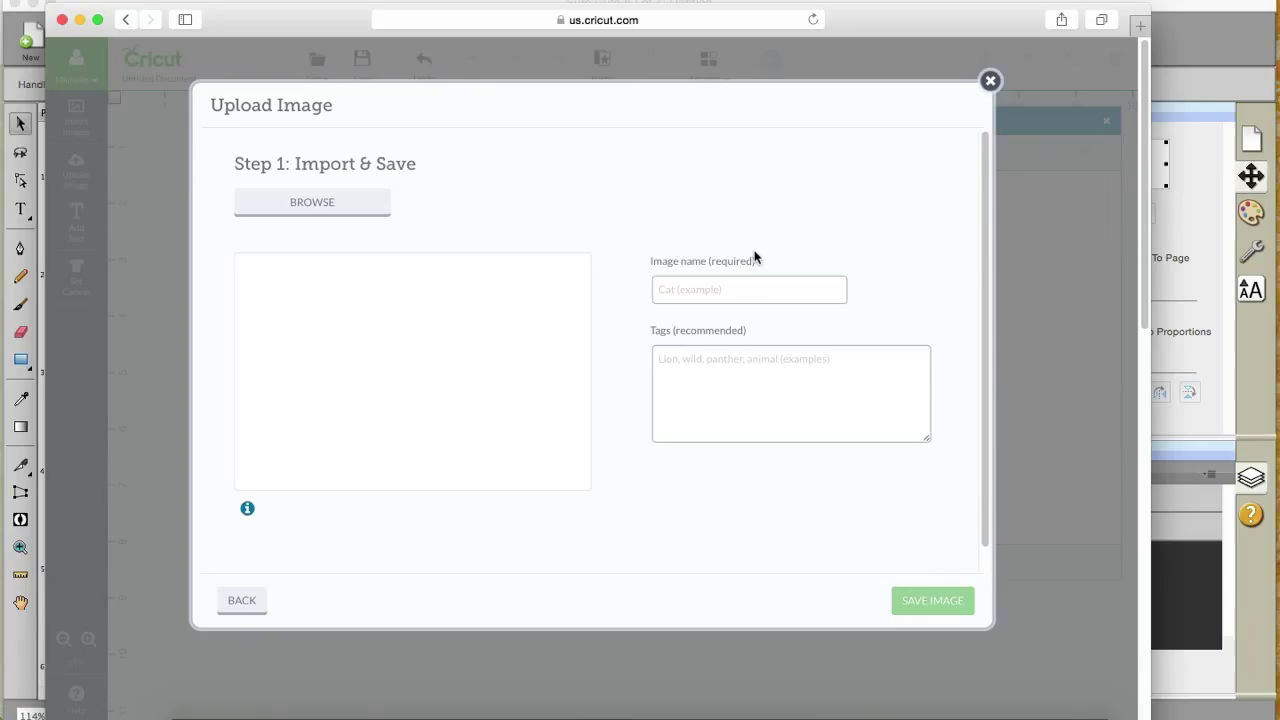
{"action": "left_click", "coordinate": [324, 205]}
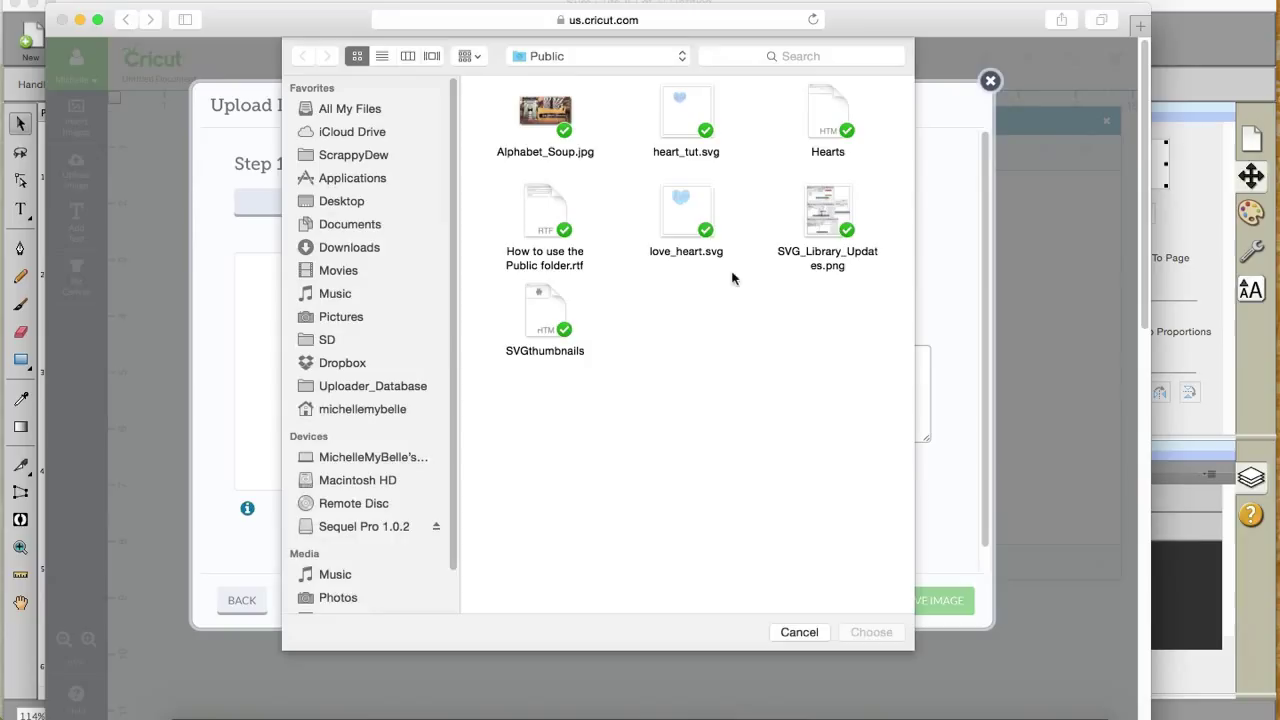
{"action": "left_click", "coordinate": [675, 121]}
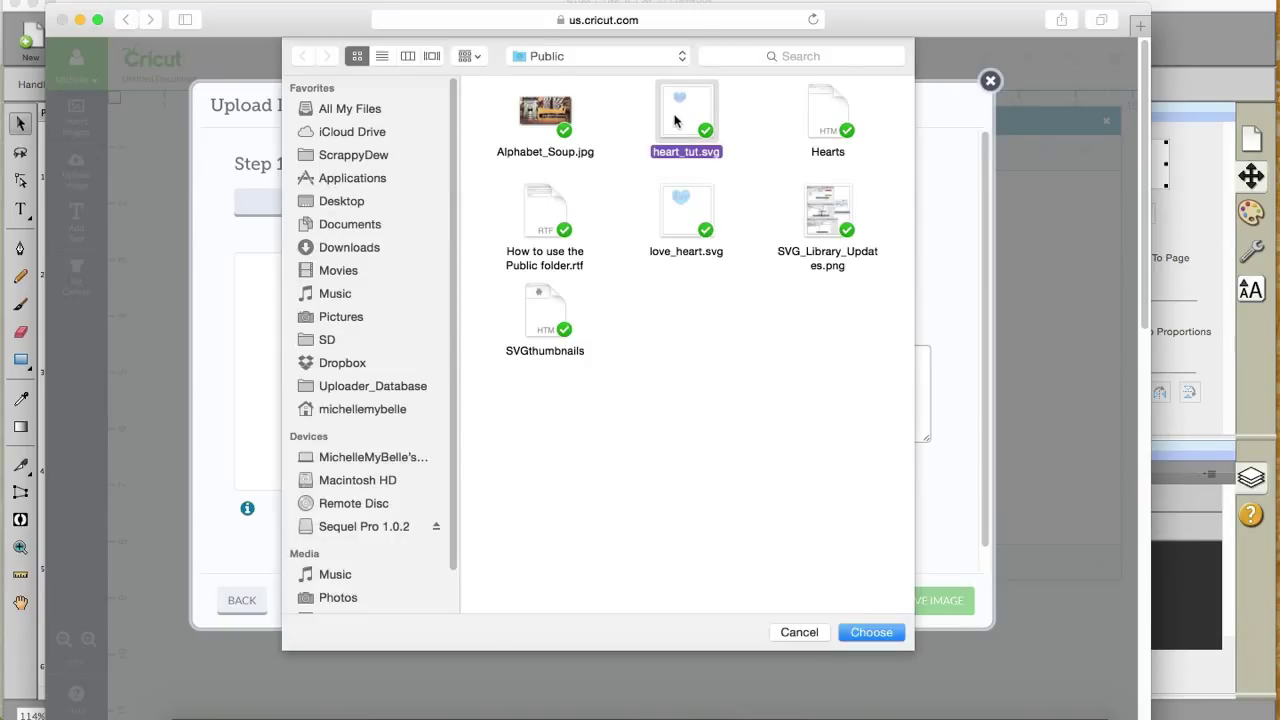
{"action": "left_click", "coordinate": [872, 633]}
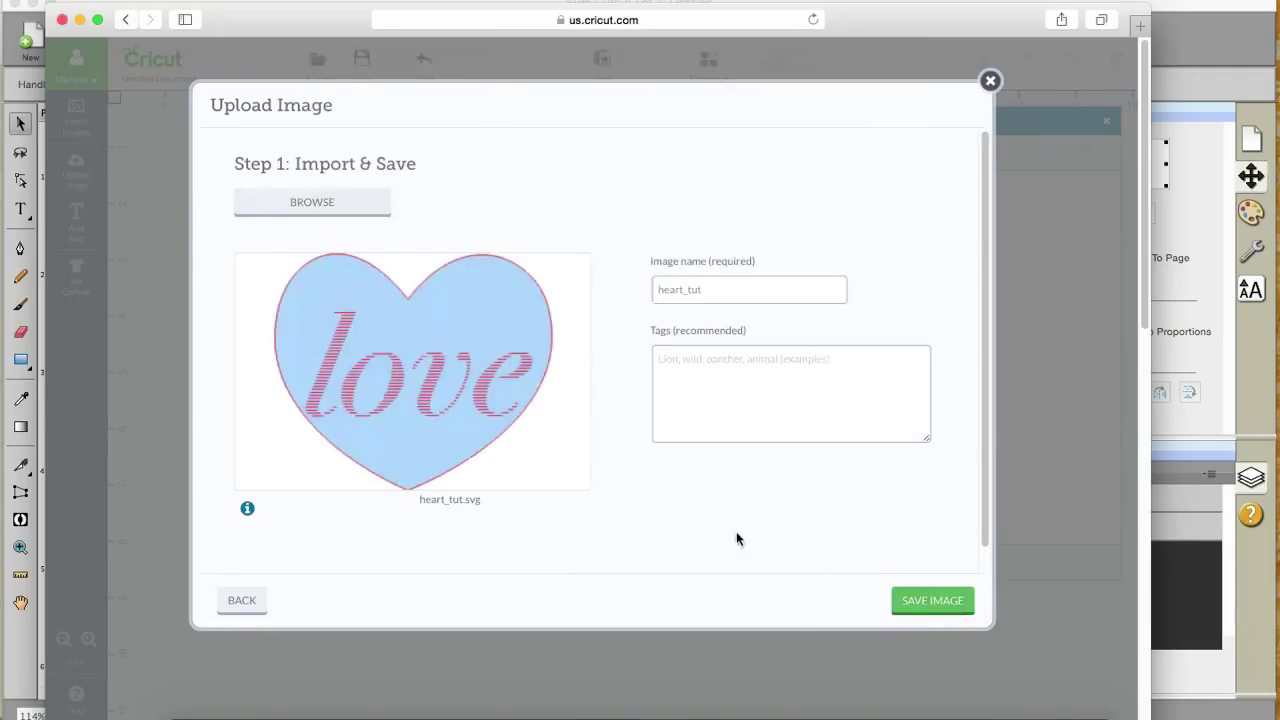
Step: Save the uploaded heart_tut image and insert it onto the canvas
{"action": "left_click", "coordinate": [936, 602]}
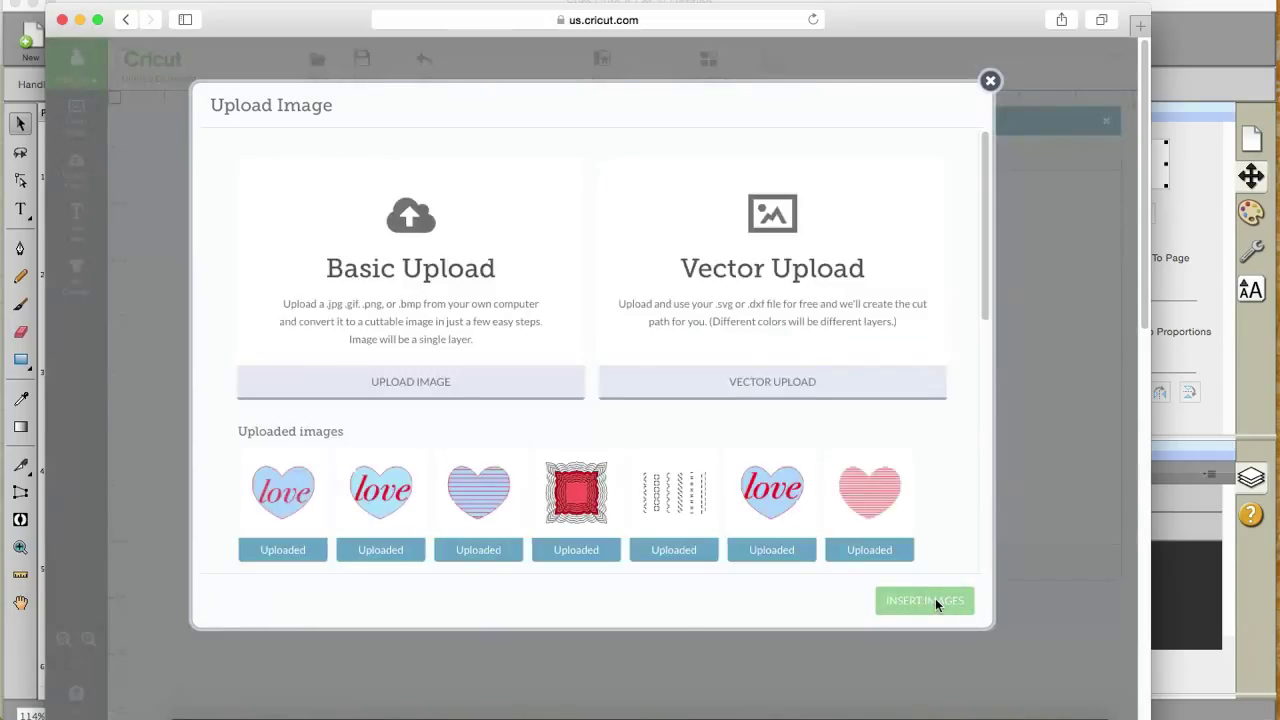
{"action": "left_click", "coordinate": [288, 498]}
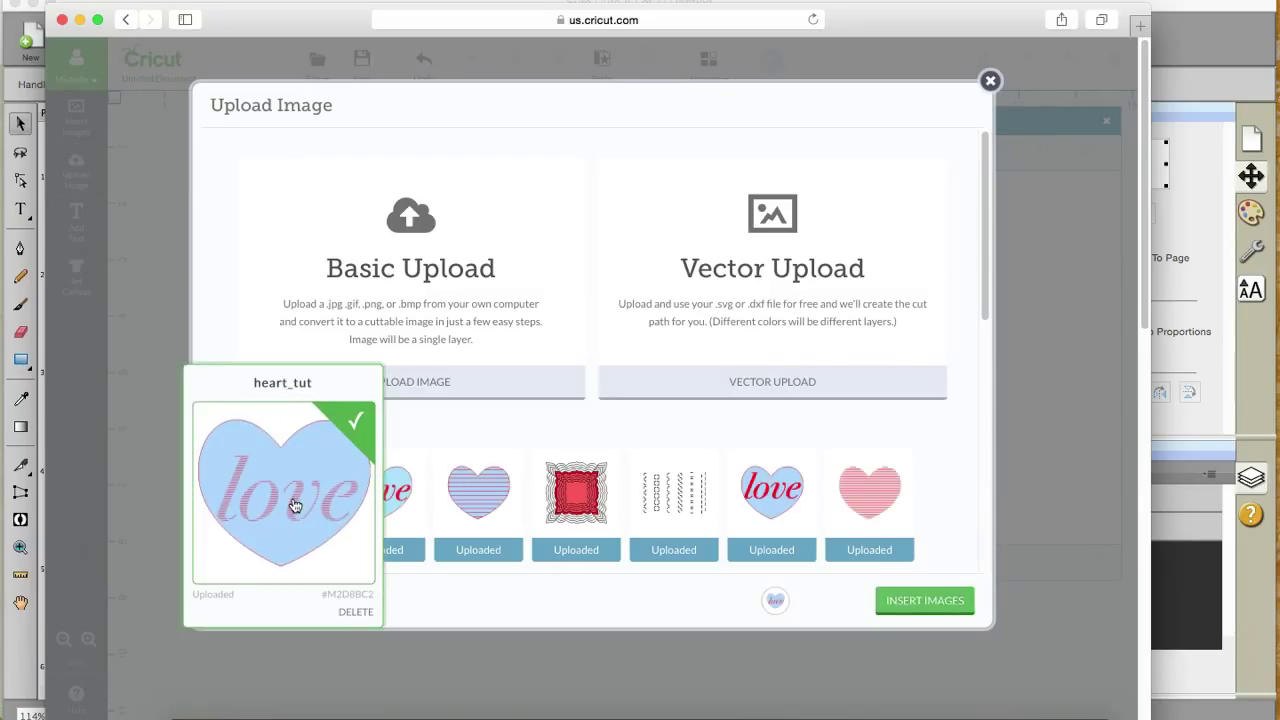
{"action": "left_click", "coordinate": [936, 600]}
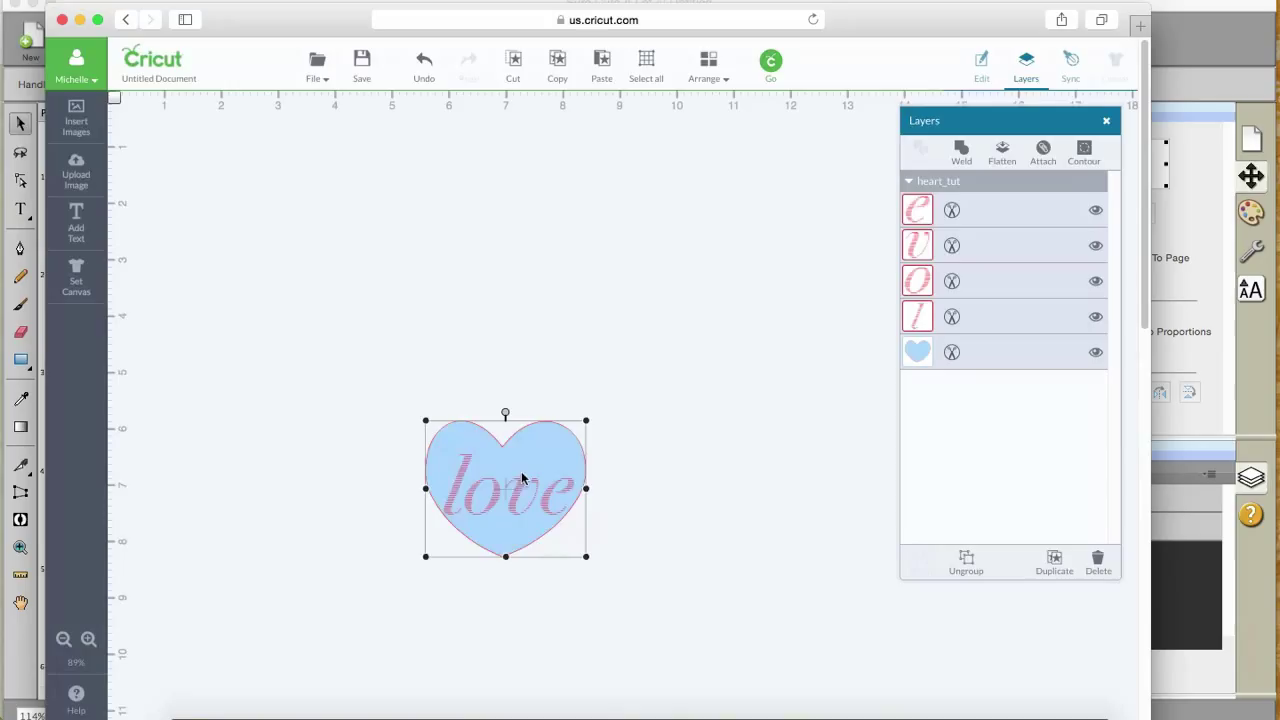
Step: Enlarge the love heart to about 7 inches wide near the top of the canvas
{"action": "left_click_drag", "start_coordinate": [512, 476], "coordinate": [548, 267]}
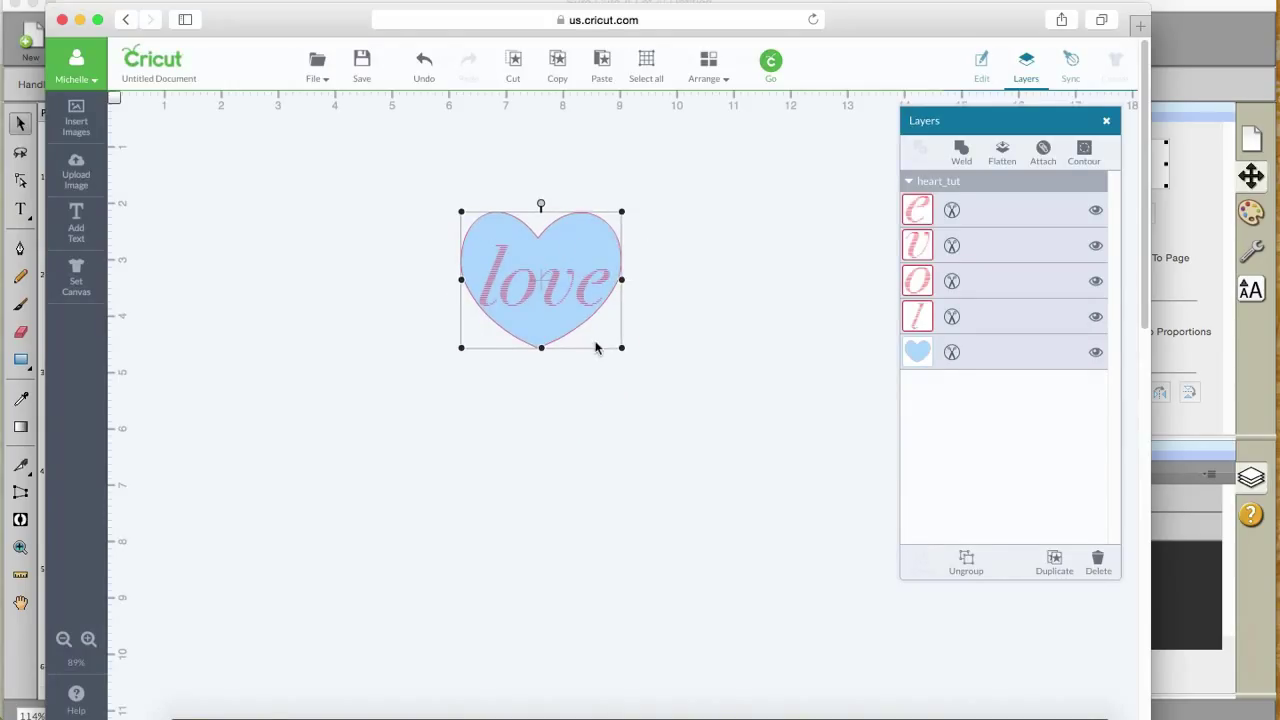
{"action": "left_click_drag", "start_coordinate": [622, 349], "coordinate": [819, 517]}
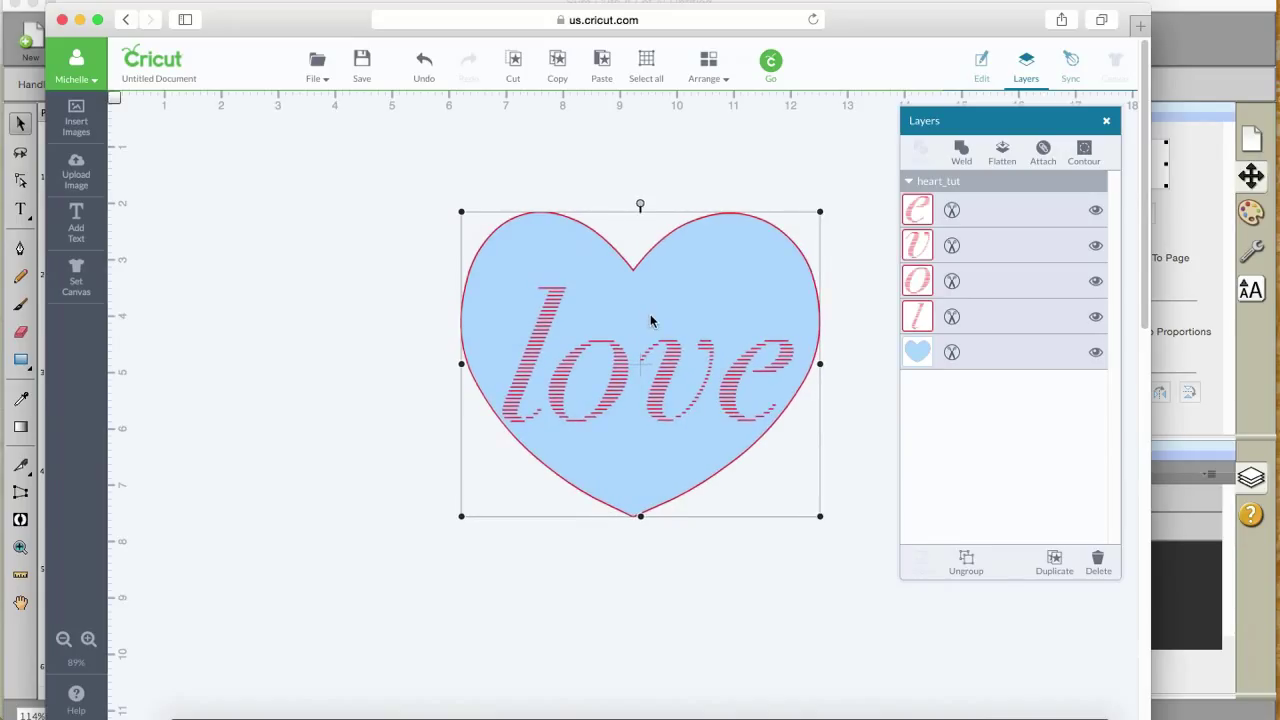
{"action": "left_click_drag", "start_coordinate": [691, 373], "coordinate": [640, 340]}
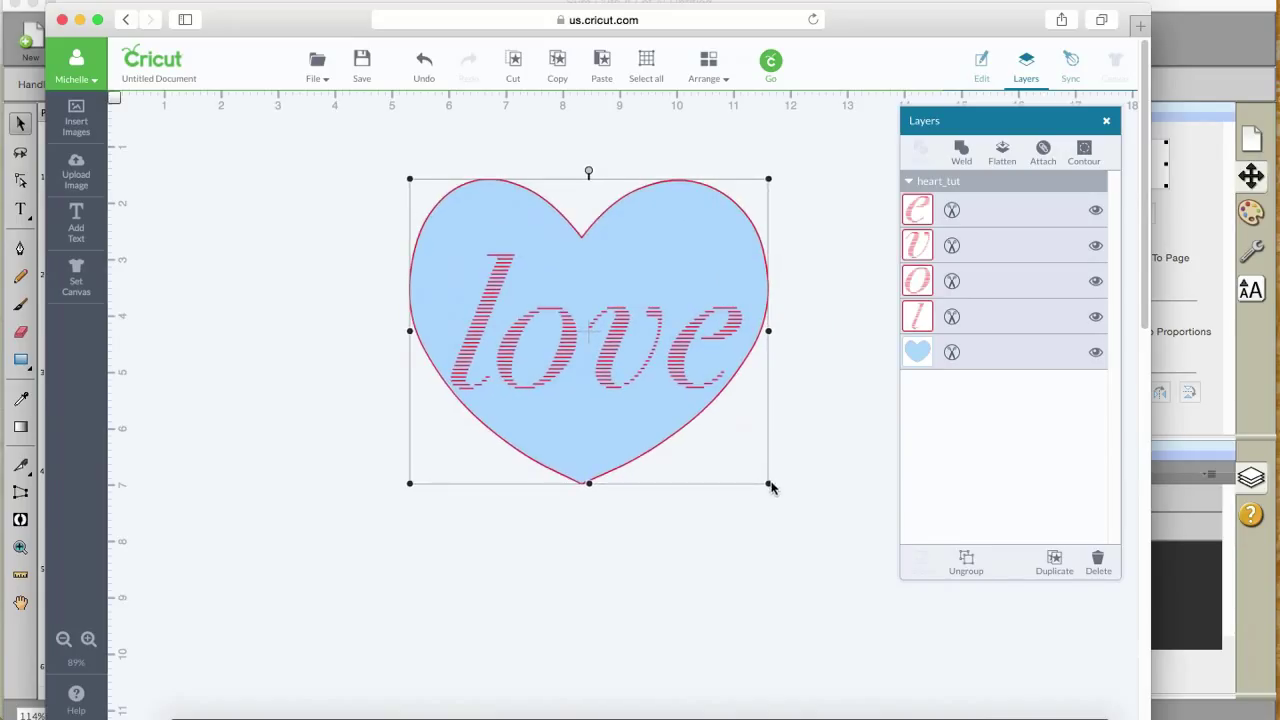
{"action": "left_click_drag", "start_coordinate": [768, 485], "coordinate": [849, 563]}
{"action": "left_click_drag", "start_coordinate": [688, 370], "coordinate": [629, 323]}
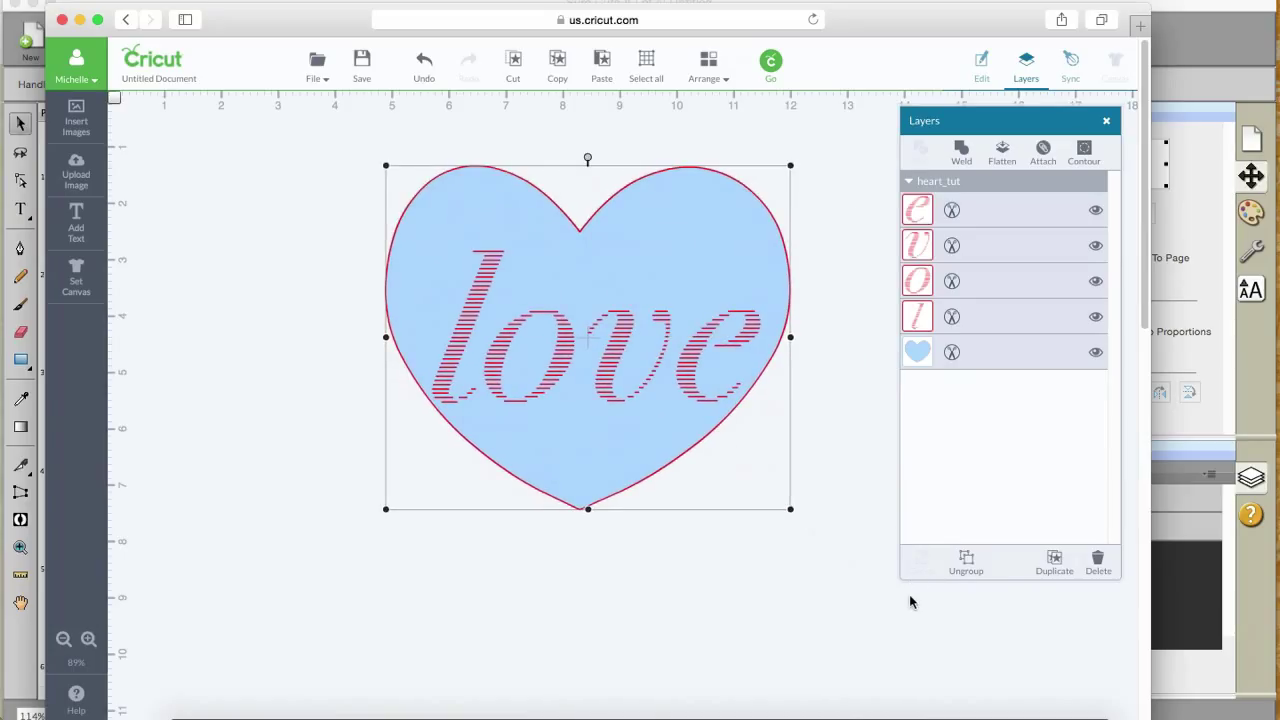
Step: Select the e, v, o and l letter layers and group them
{"action": "left_click", "coordinate": [966, 564]}
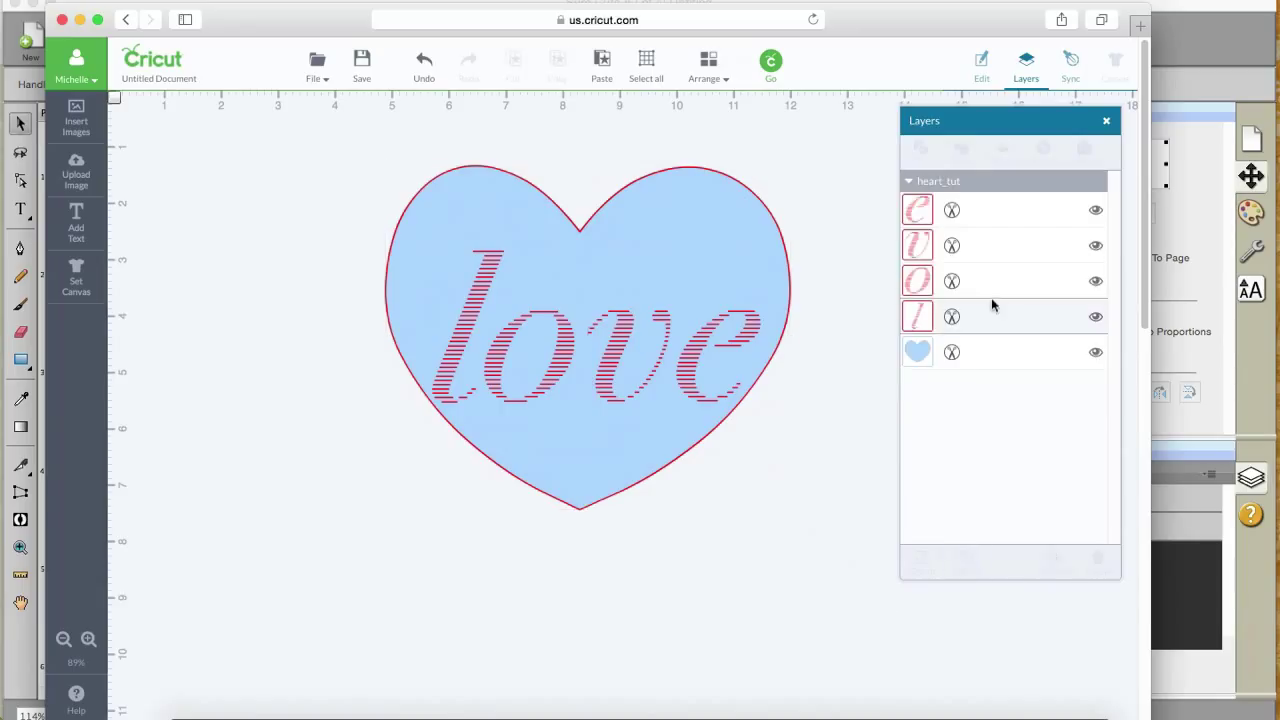
{"action": "left_click", "coordinate": [988, 210]}
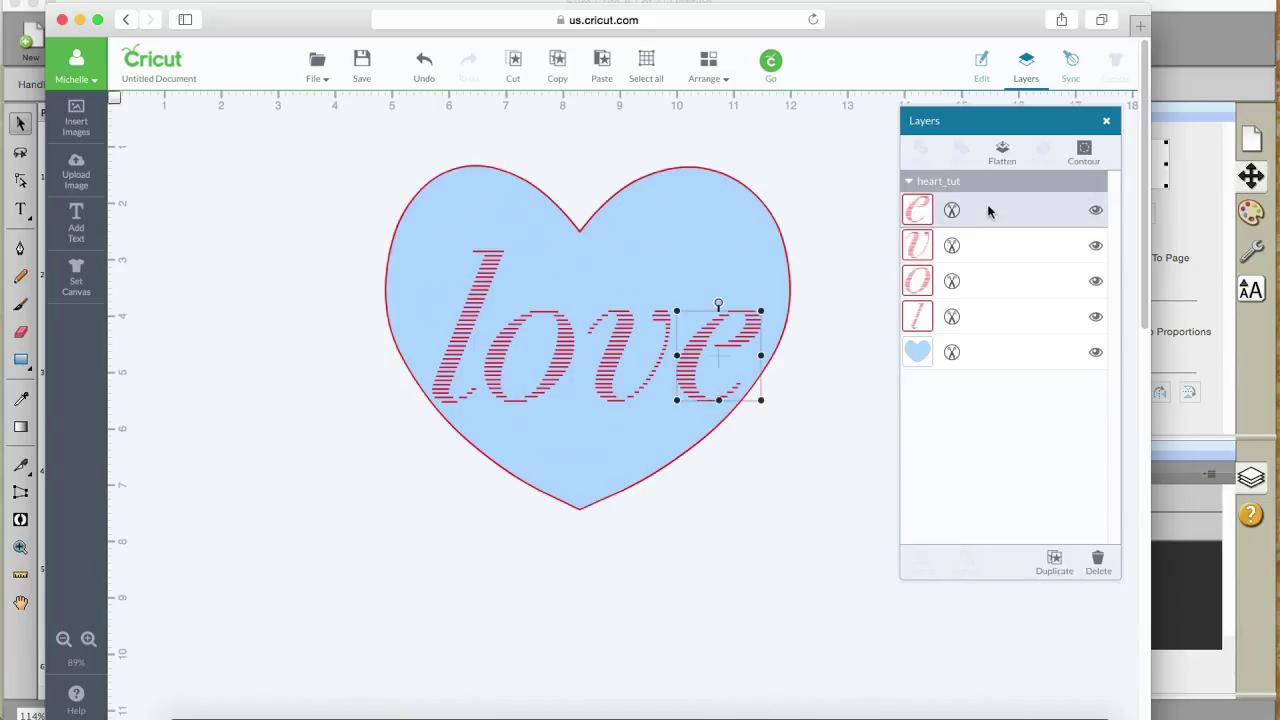
{"action": "left_click", "coordinate": [991, 240], "text": "shift"}
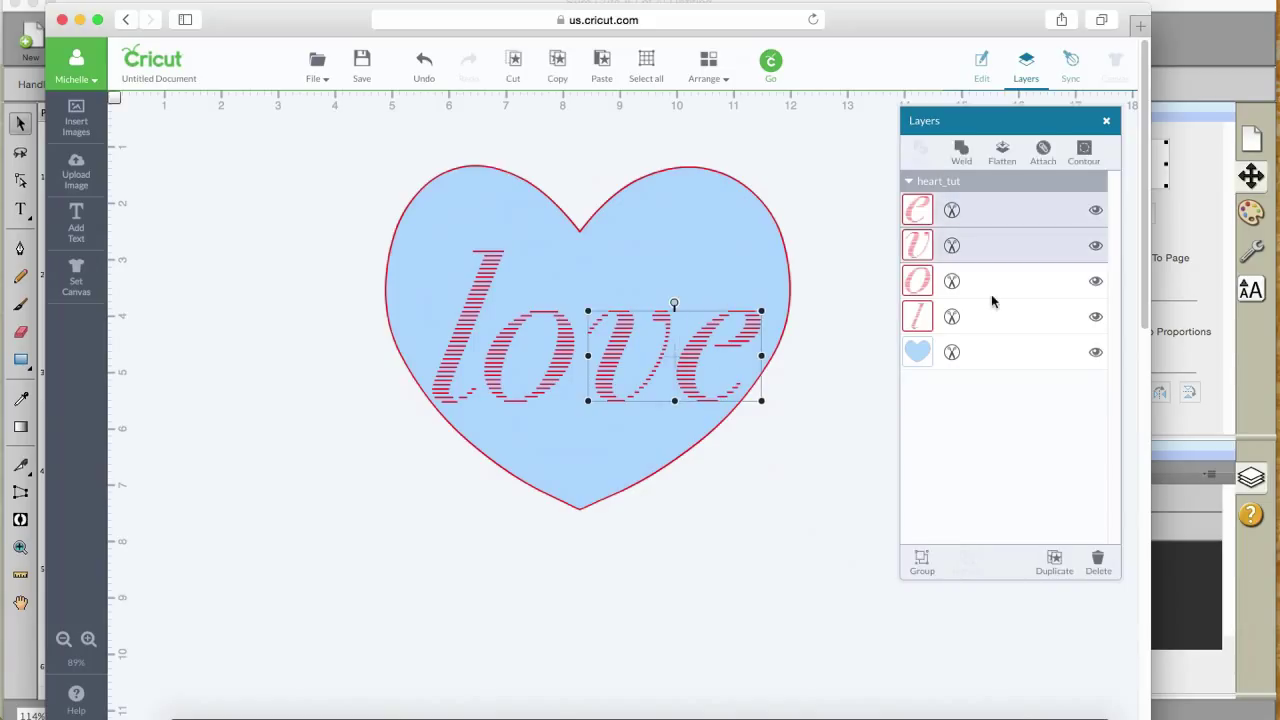
{"action": "left_click", "coordinate": [988, 282], "text": "shift"}
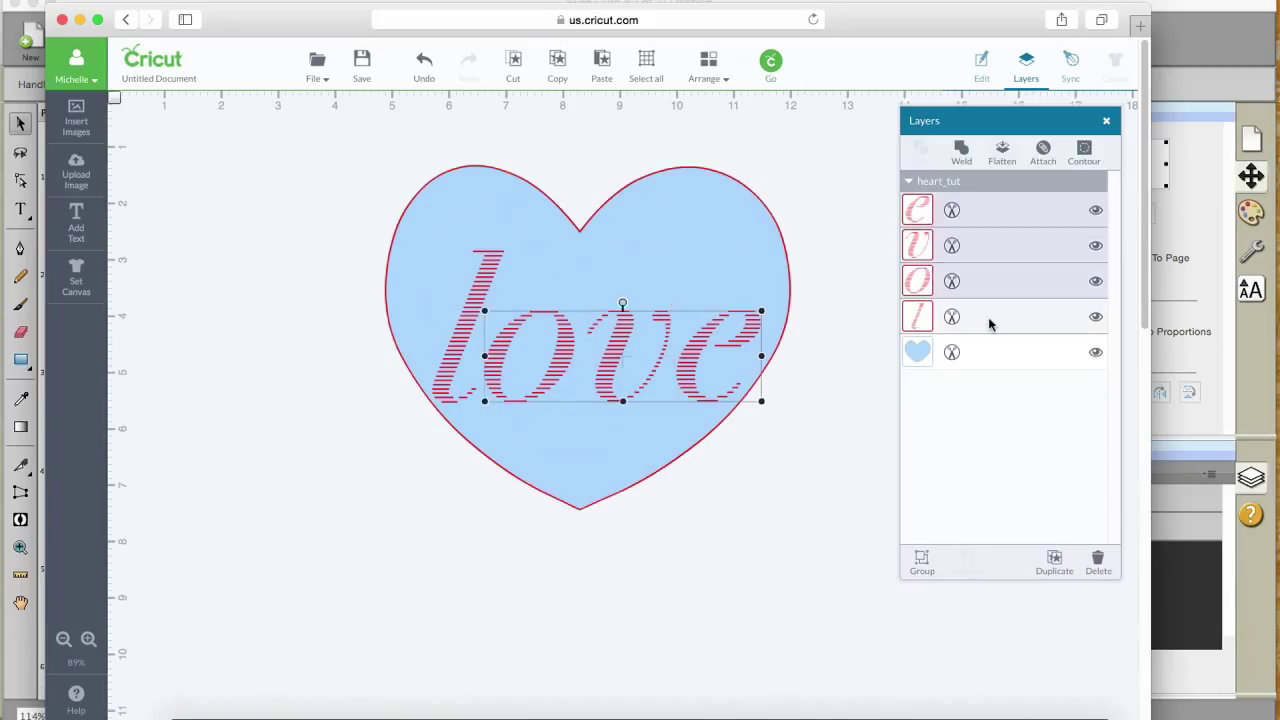
{"action": "left_click", "coordinate": [988, 317], "text": "shift"}
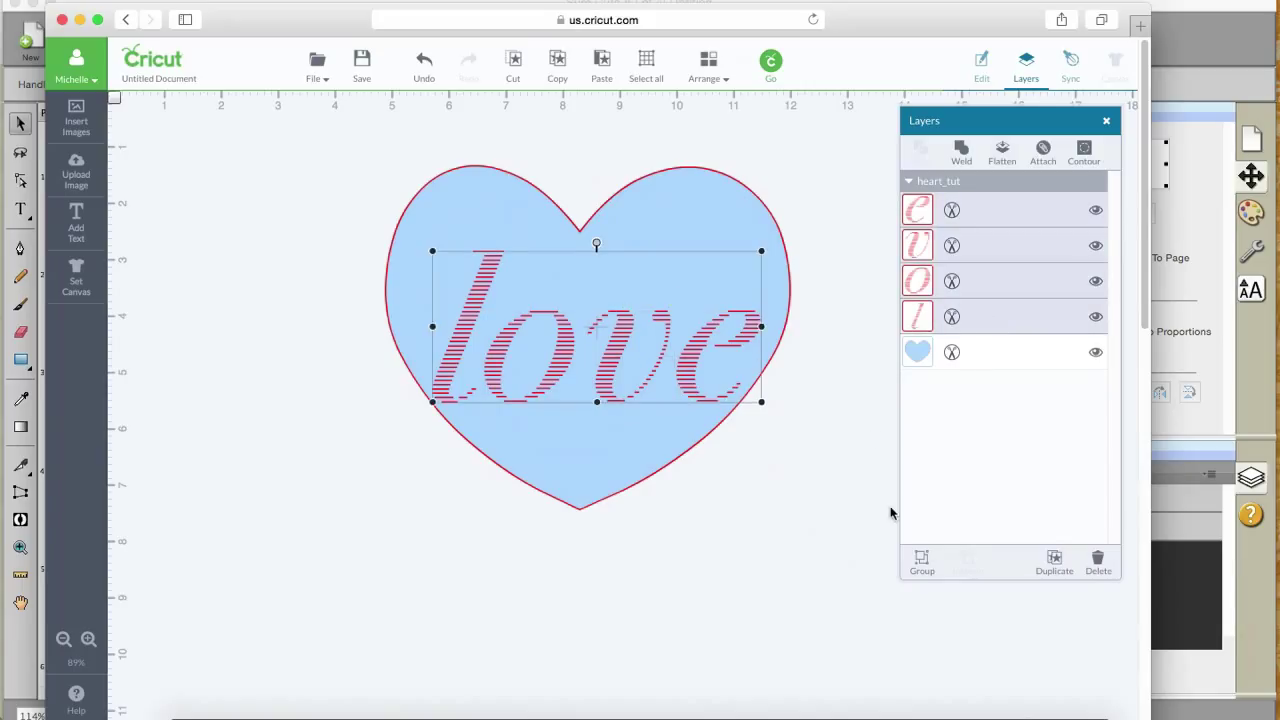
{"action": "left_click", "coordinate": [921, 562]}
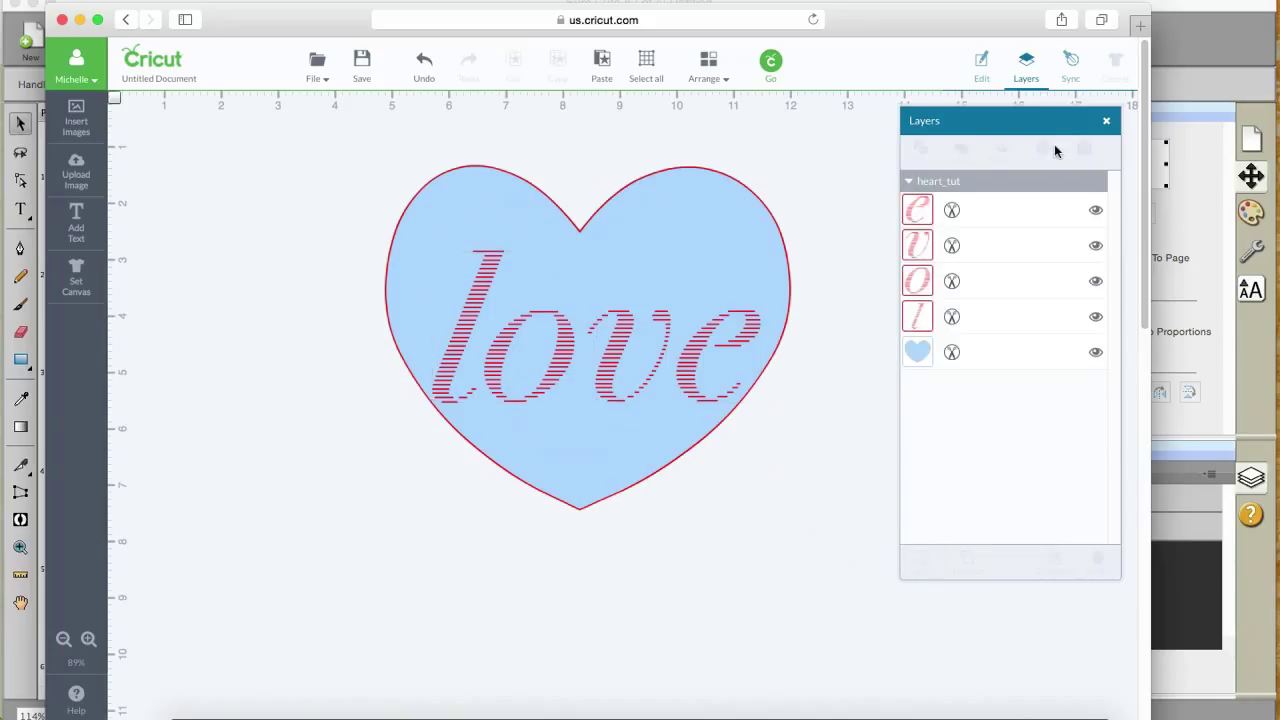
Step: Switch the letters' line type from Cut to Write, then marquee-select the whole design
{"action": "left_click", "coordinate": [953, 214]}
{"action": "left_click", "coordinate": [776, 142]}
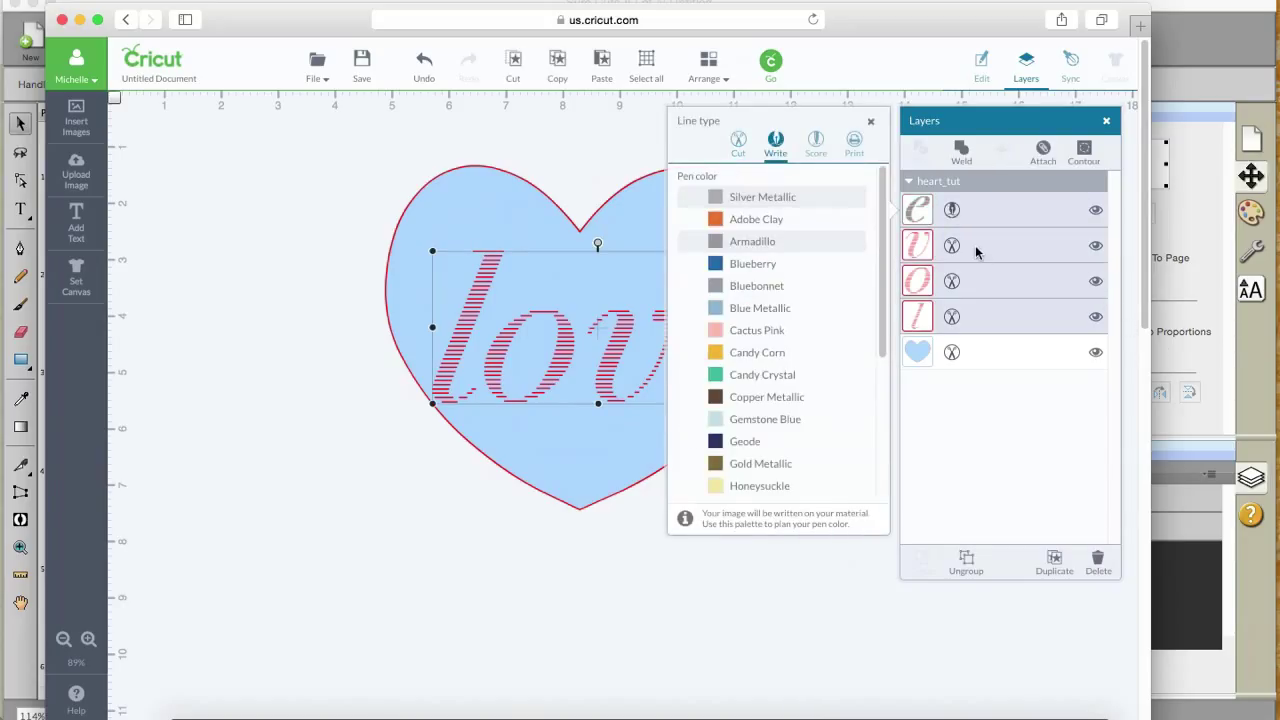
{"action": "left_click_drag", "start_coordinate": [344, 124], "coordinate": [840, 543]}
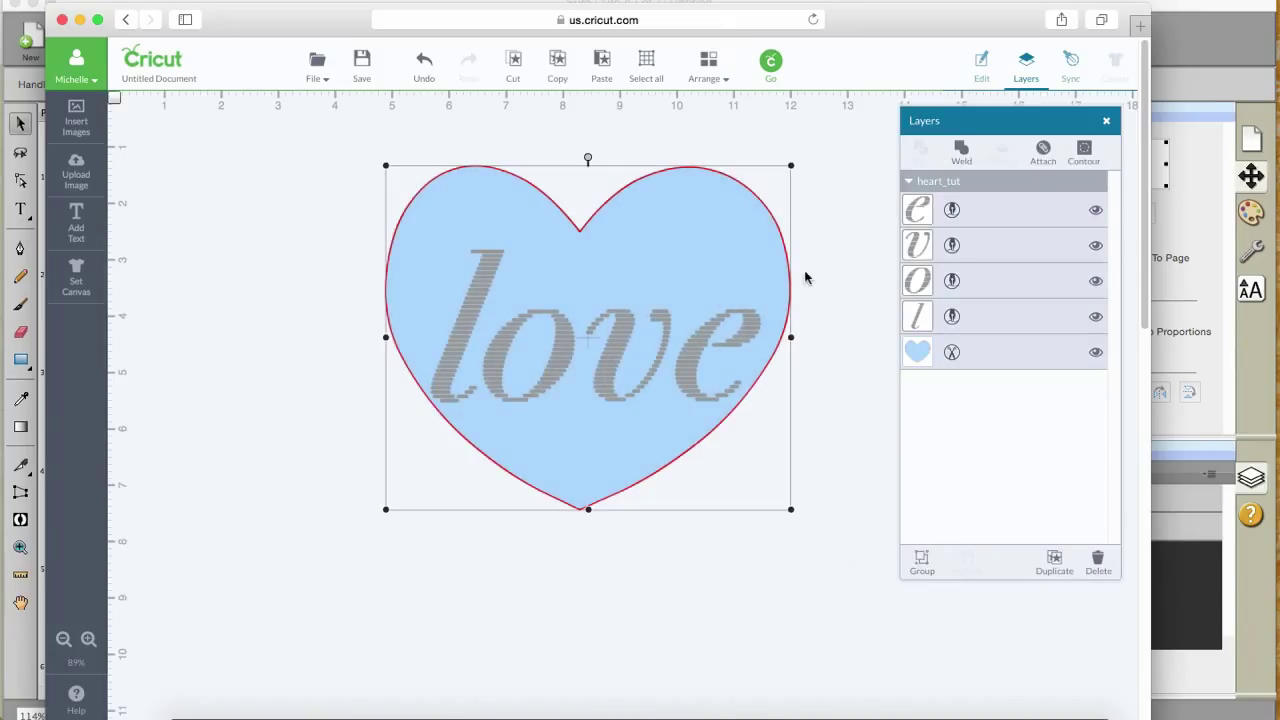
Step: Attach the letters to the heart, then position the design in Mat Preview on the 12 x 12 mat
{"action": "left_click", "coordinate": [1044, 158]}
{"action": "left_click", "coordinate": [830, 232]}
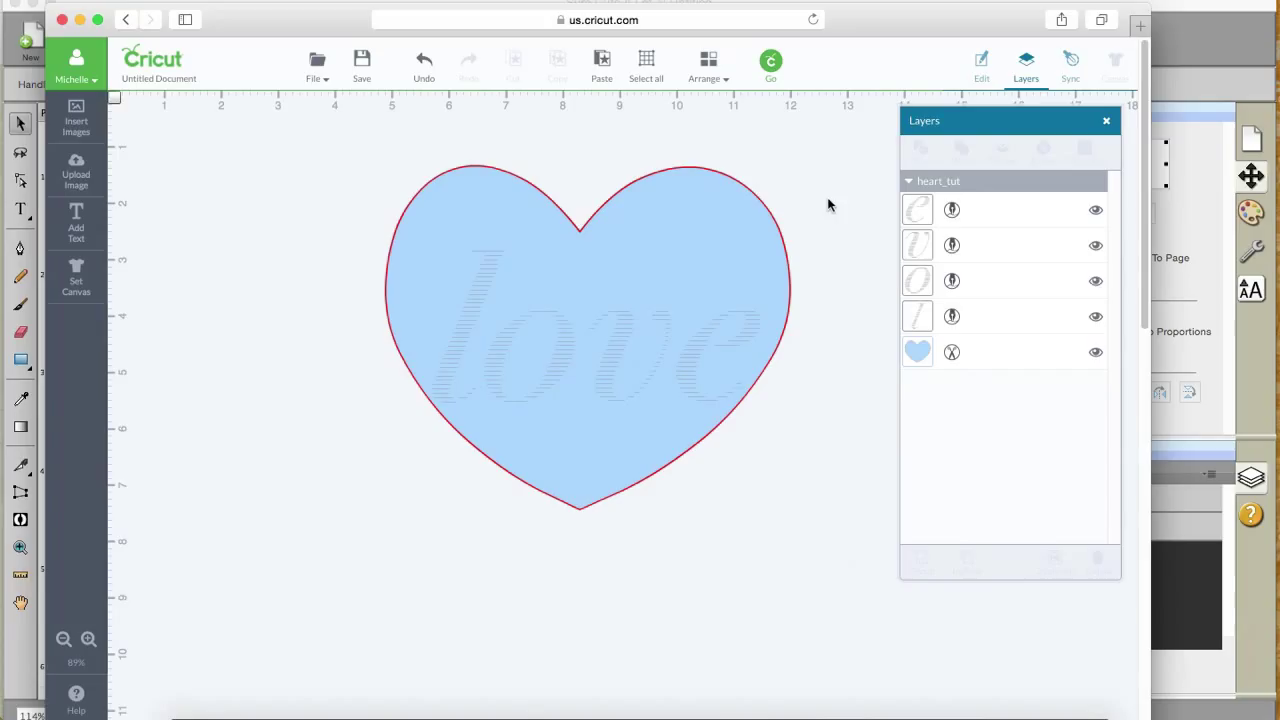
{"action": "left_click", "coordinate": [769, 64]}
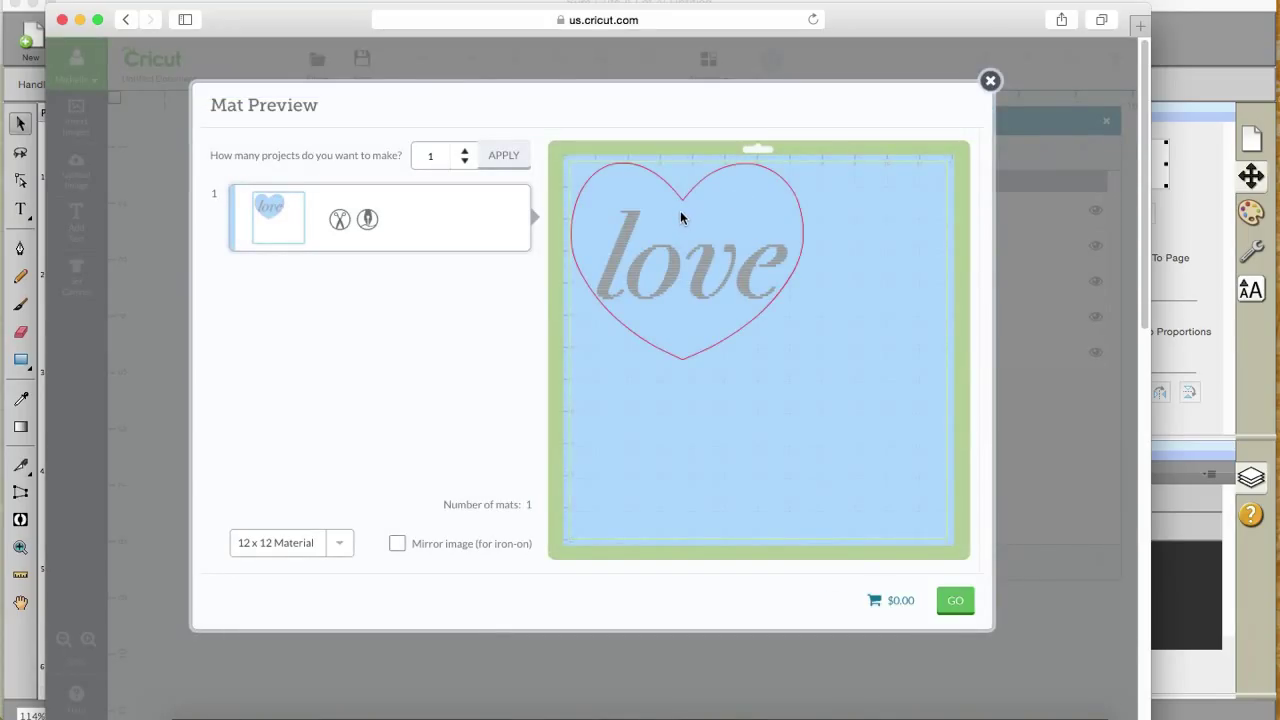
{"action": "left_click_drag", "start_coordinate": [680, 210], "coordinate": [692, 231]}
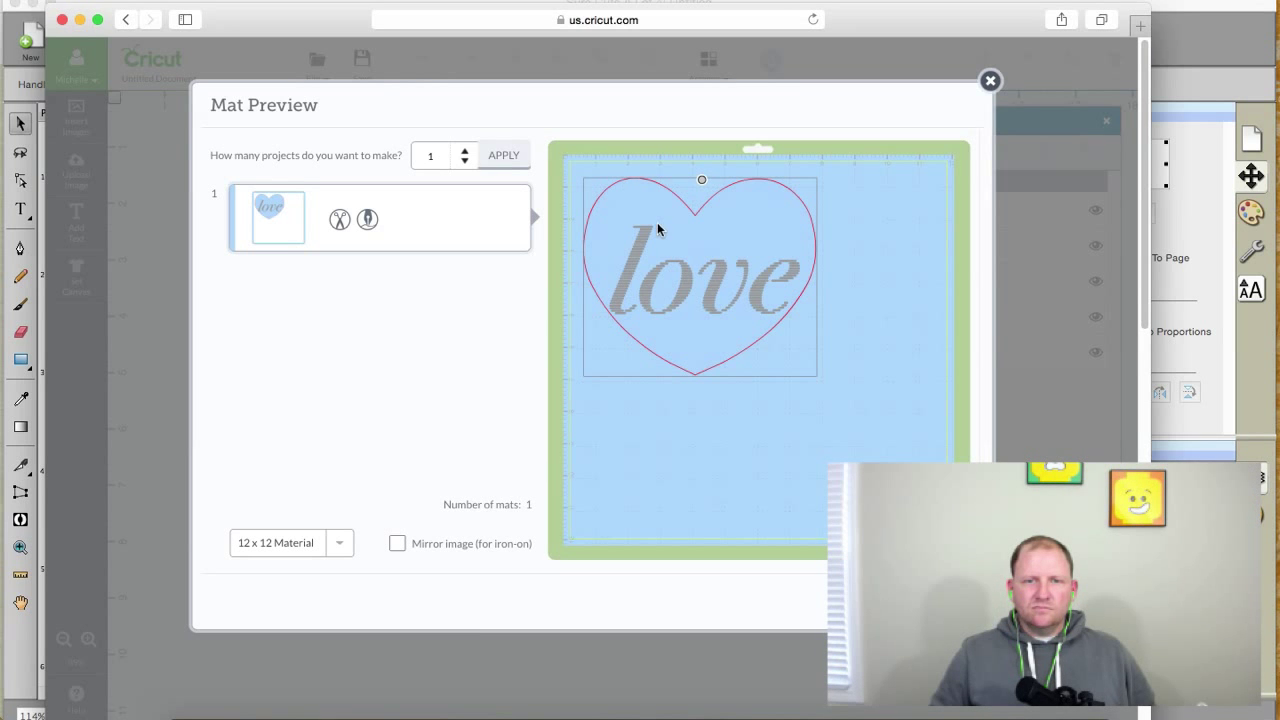
{"action": "left_click_drag", "start_coordinate": [657, 228], "coordinate": [656, 226]}
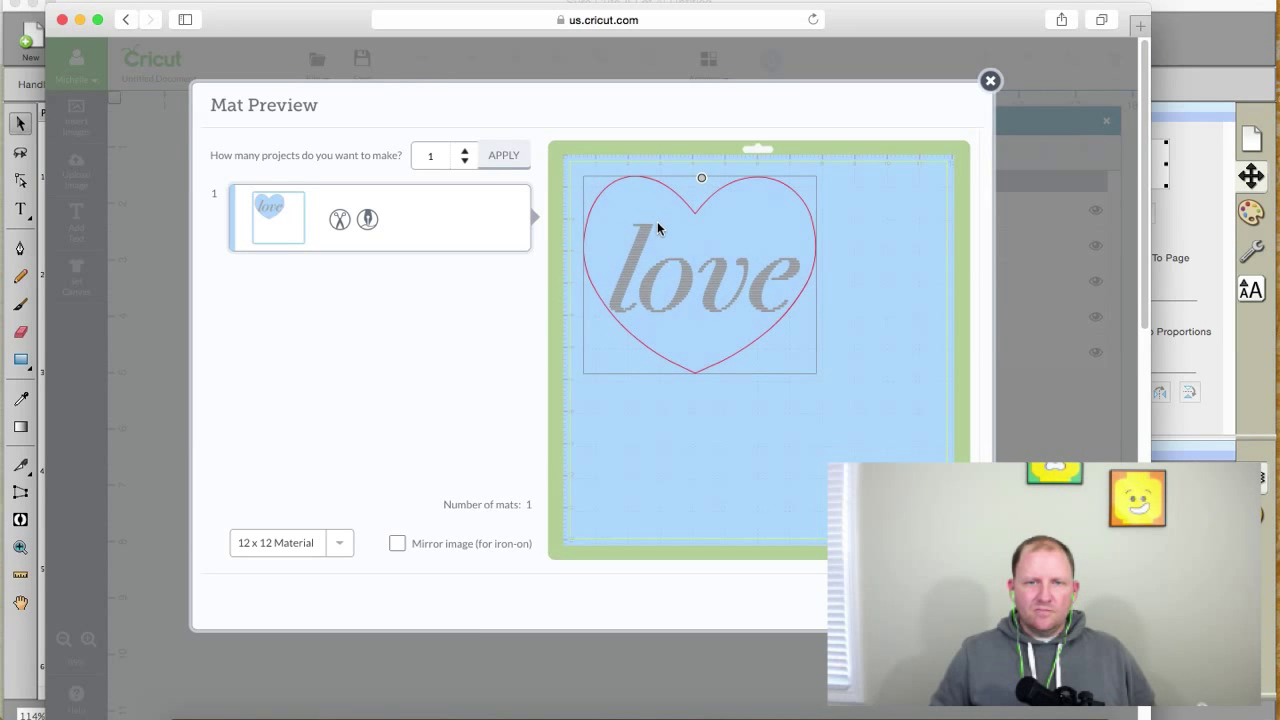
Step: Close Mat Preview, delete the love heart design, and undo to restore a heart to the canvas
{"action": "left_click", "coordinate": [990, 82]}
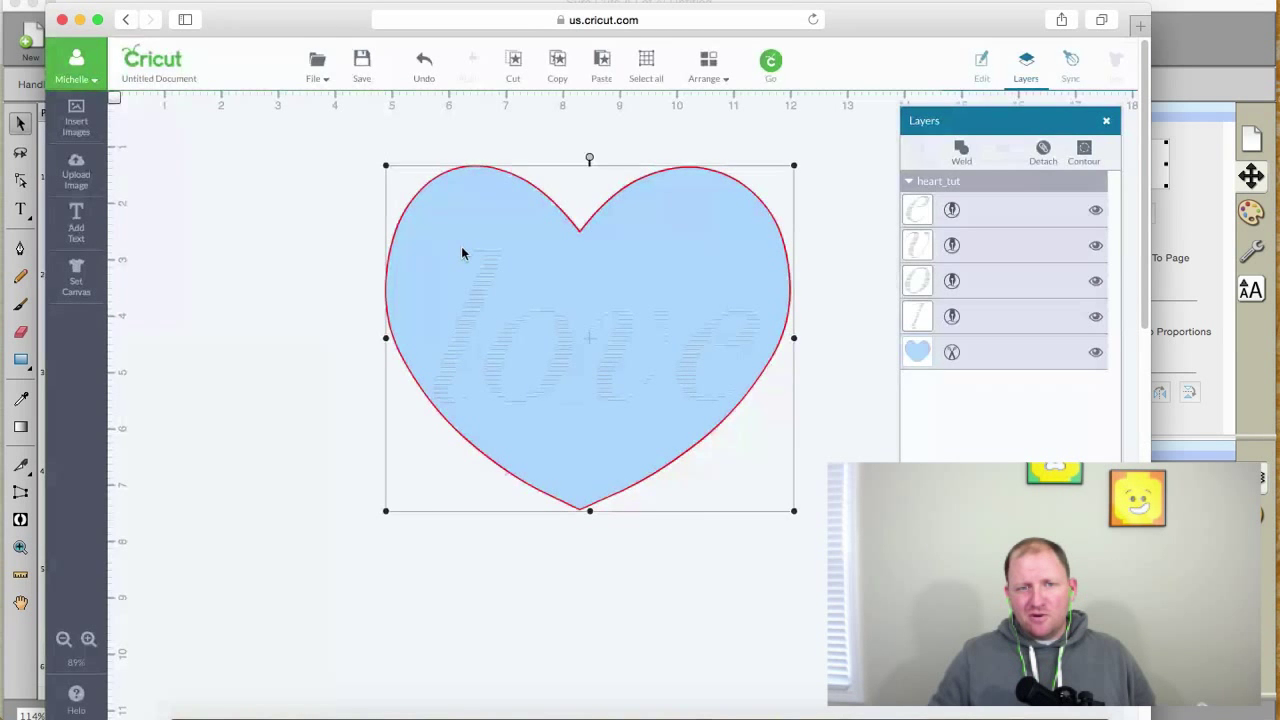
{"action": "key", "text": "Delete"}
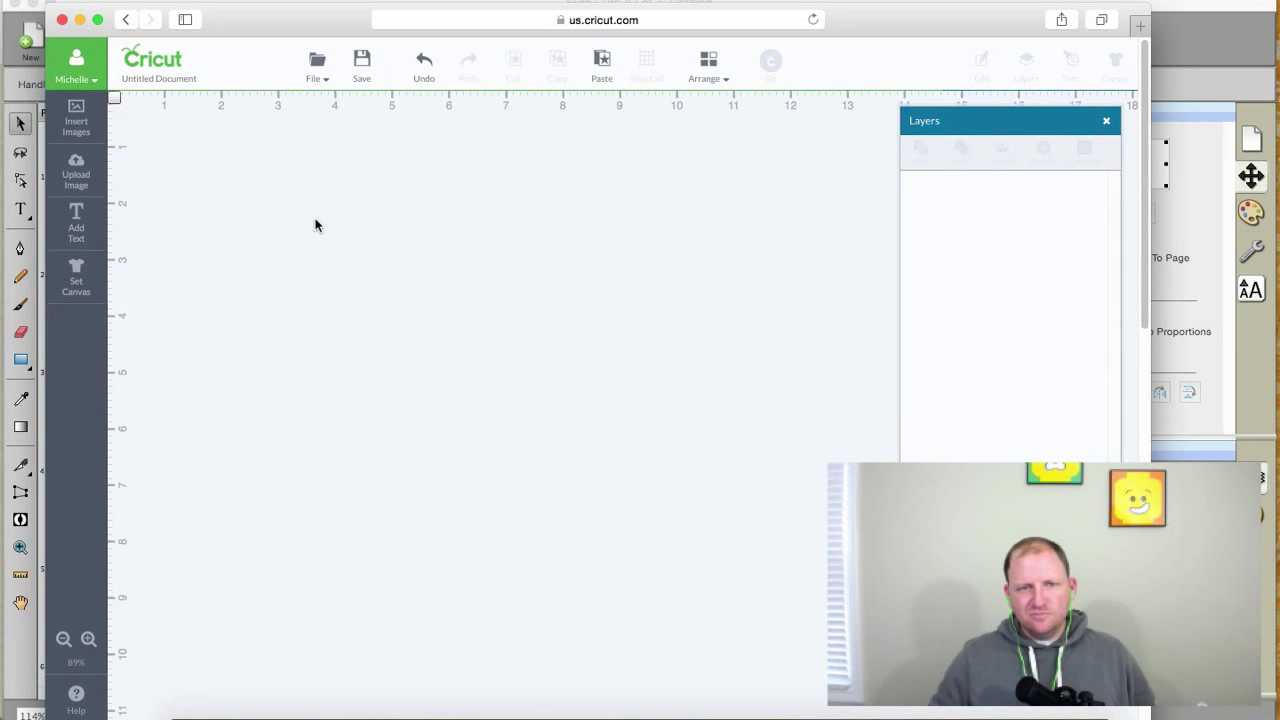
{"action": "key", "text": "super+z"}
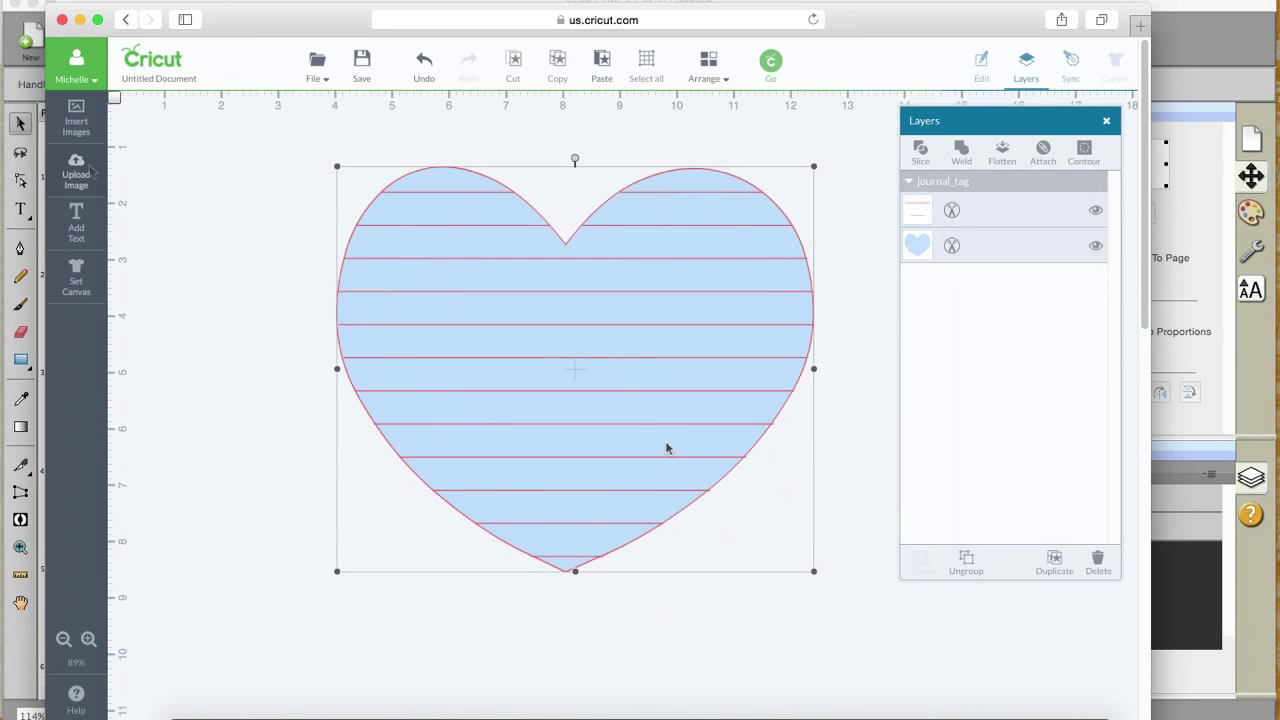